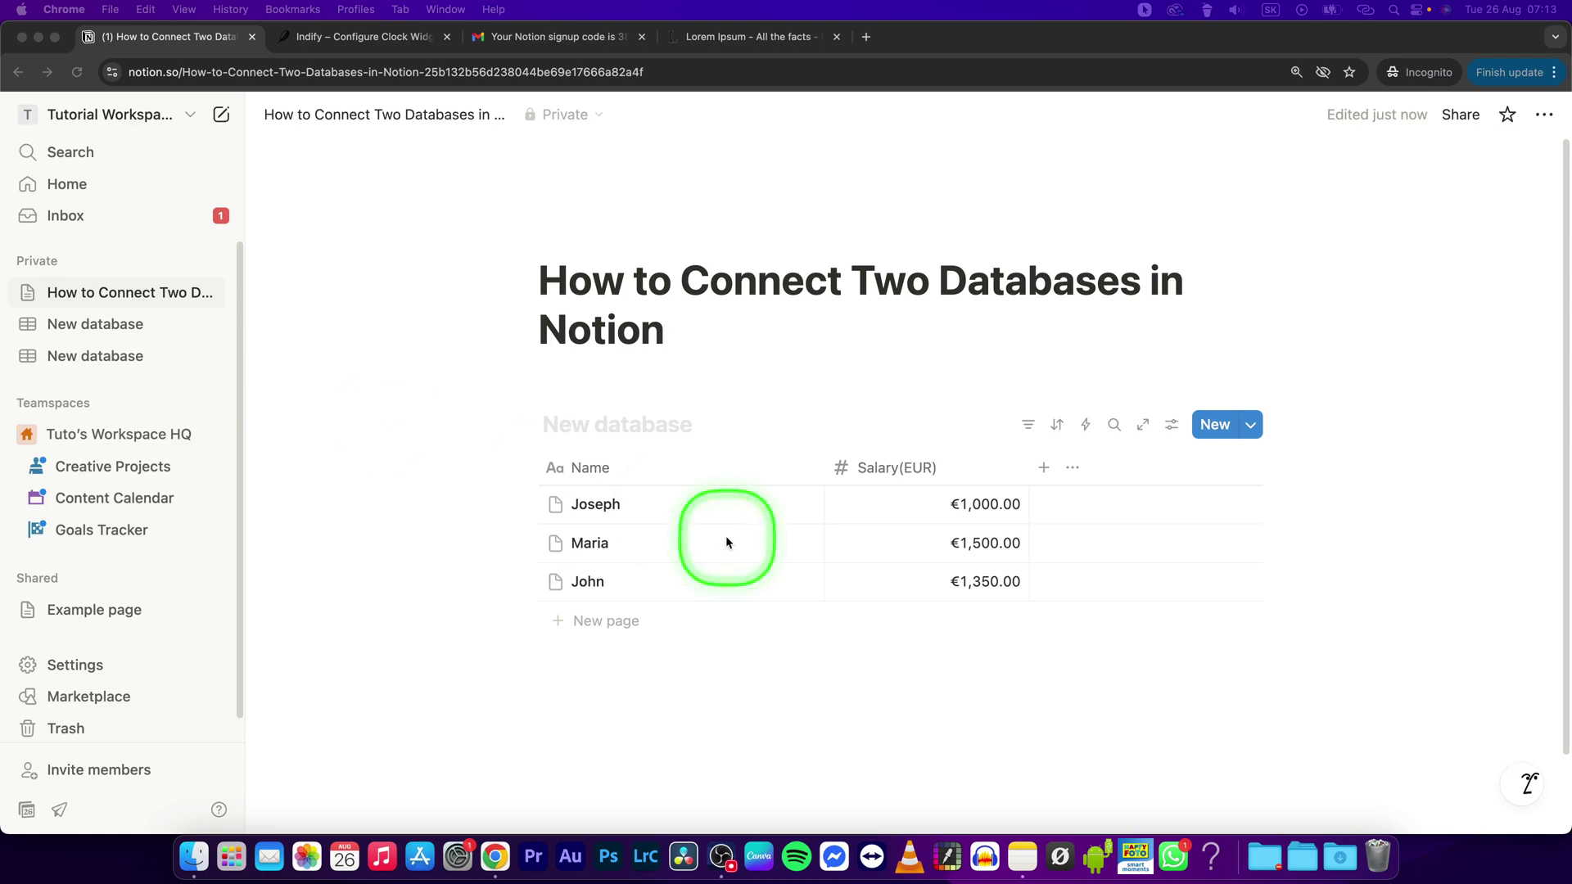
# Step: Replace the untitled placeholder above the Name and Salary(EUR) table with 'First Database'
pyautogui.click(678, 422)
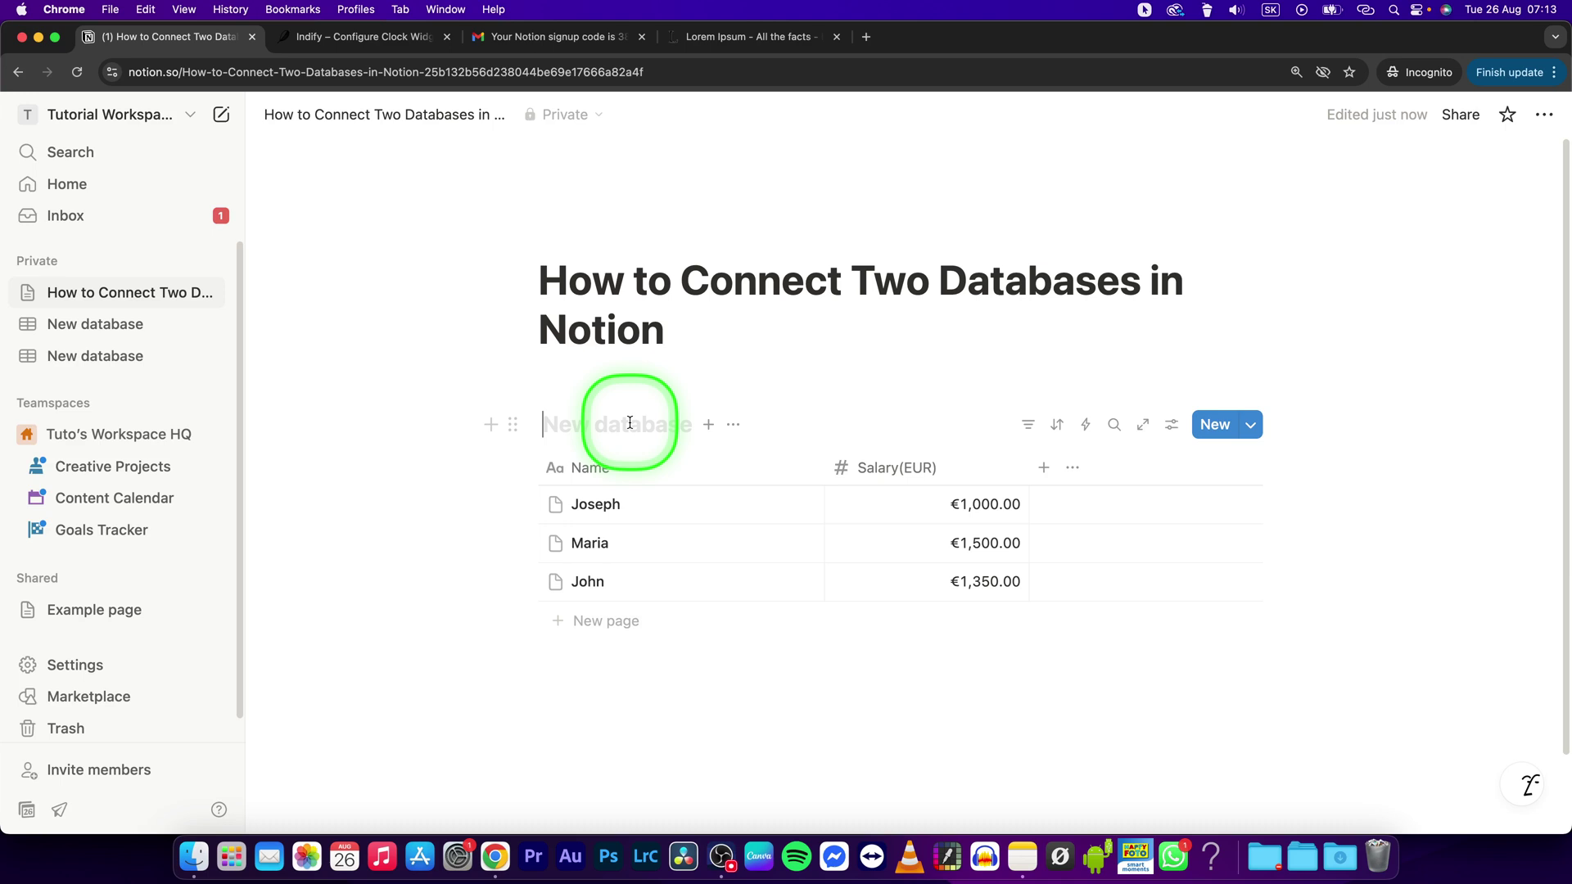
pyautogui.write('First Database')
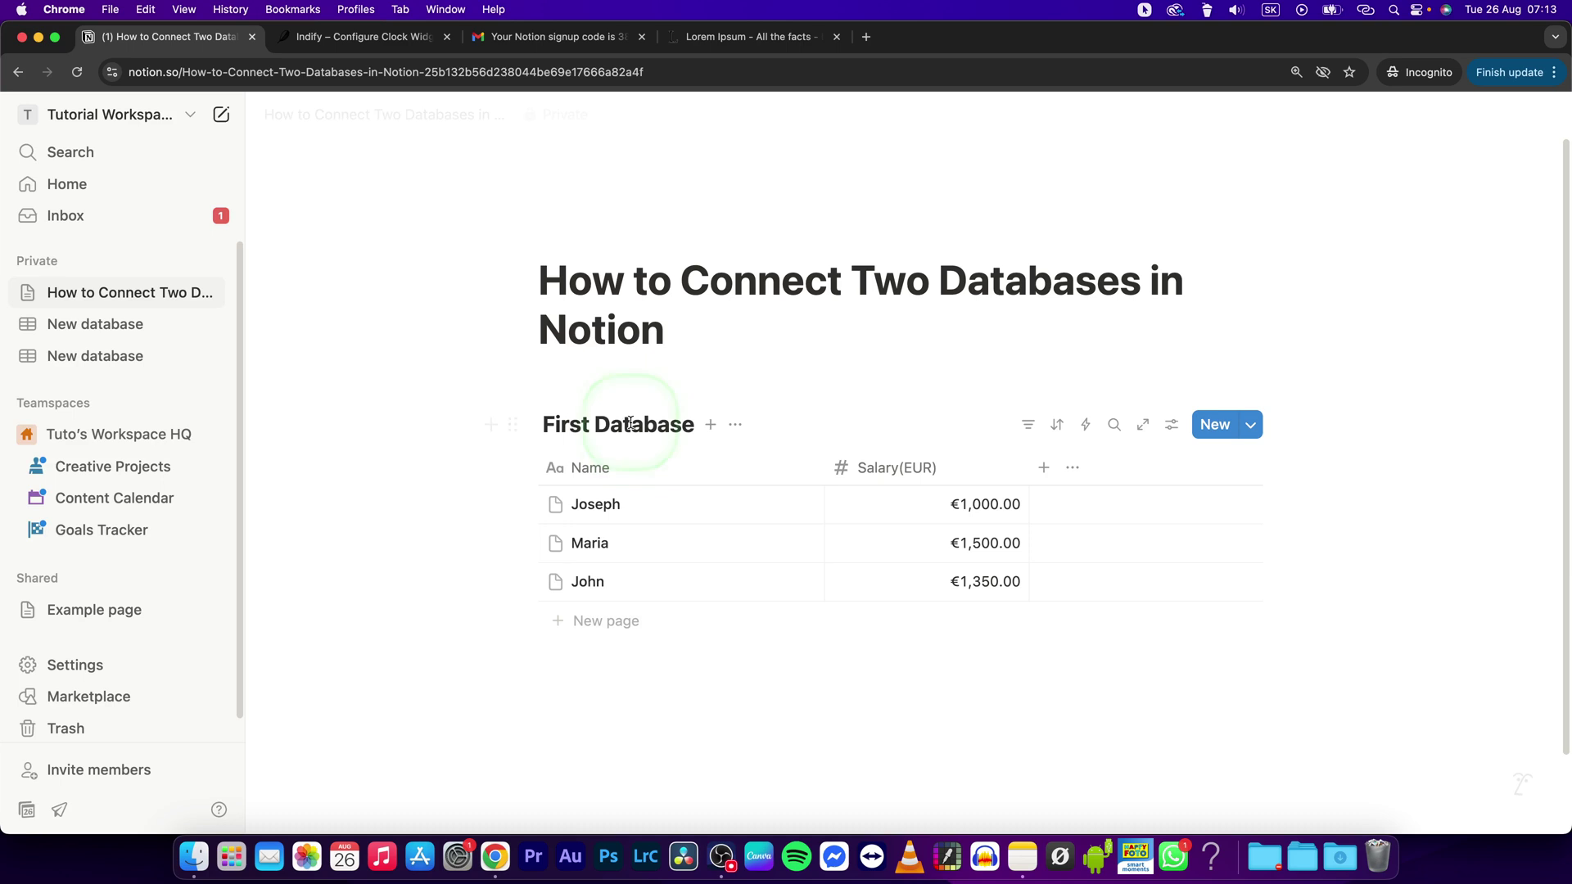
# Step: Add a Heading 2 block reading 'Second Database' below the table, with a new line under it
pyautogui.click(603, 677)
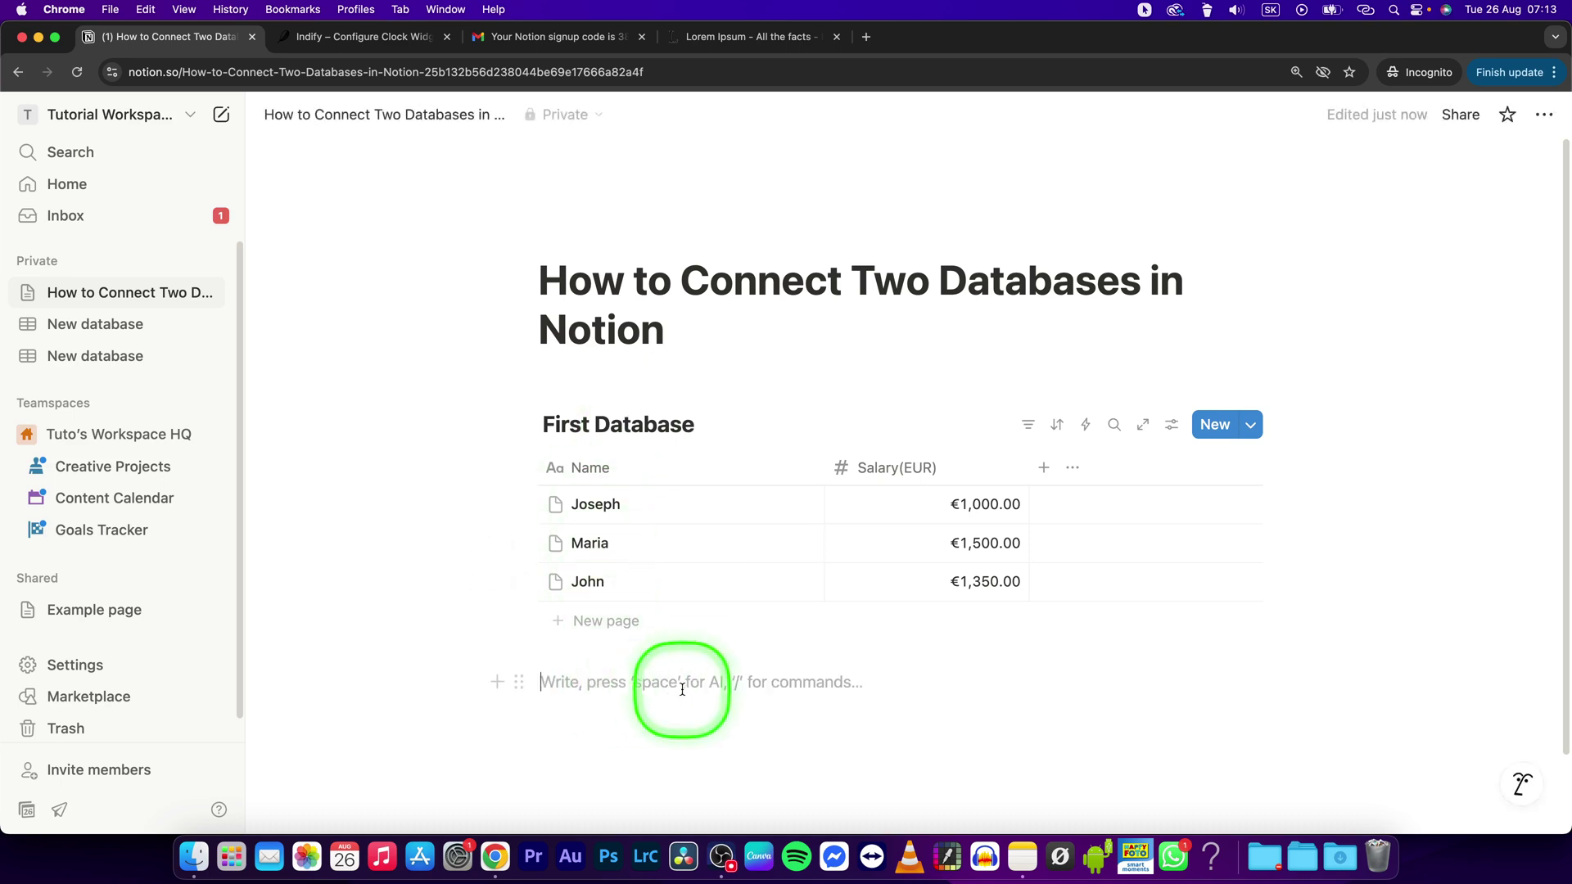
pyautogui.scroll(-2, 706, 680)
pyautogui.click(1002, 593)
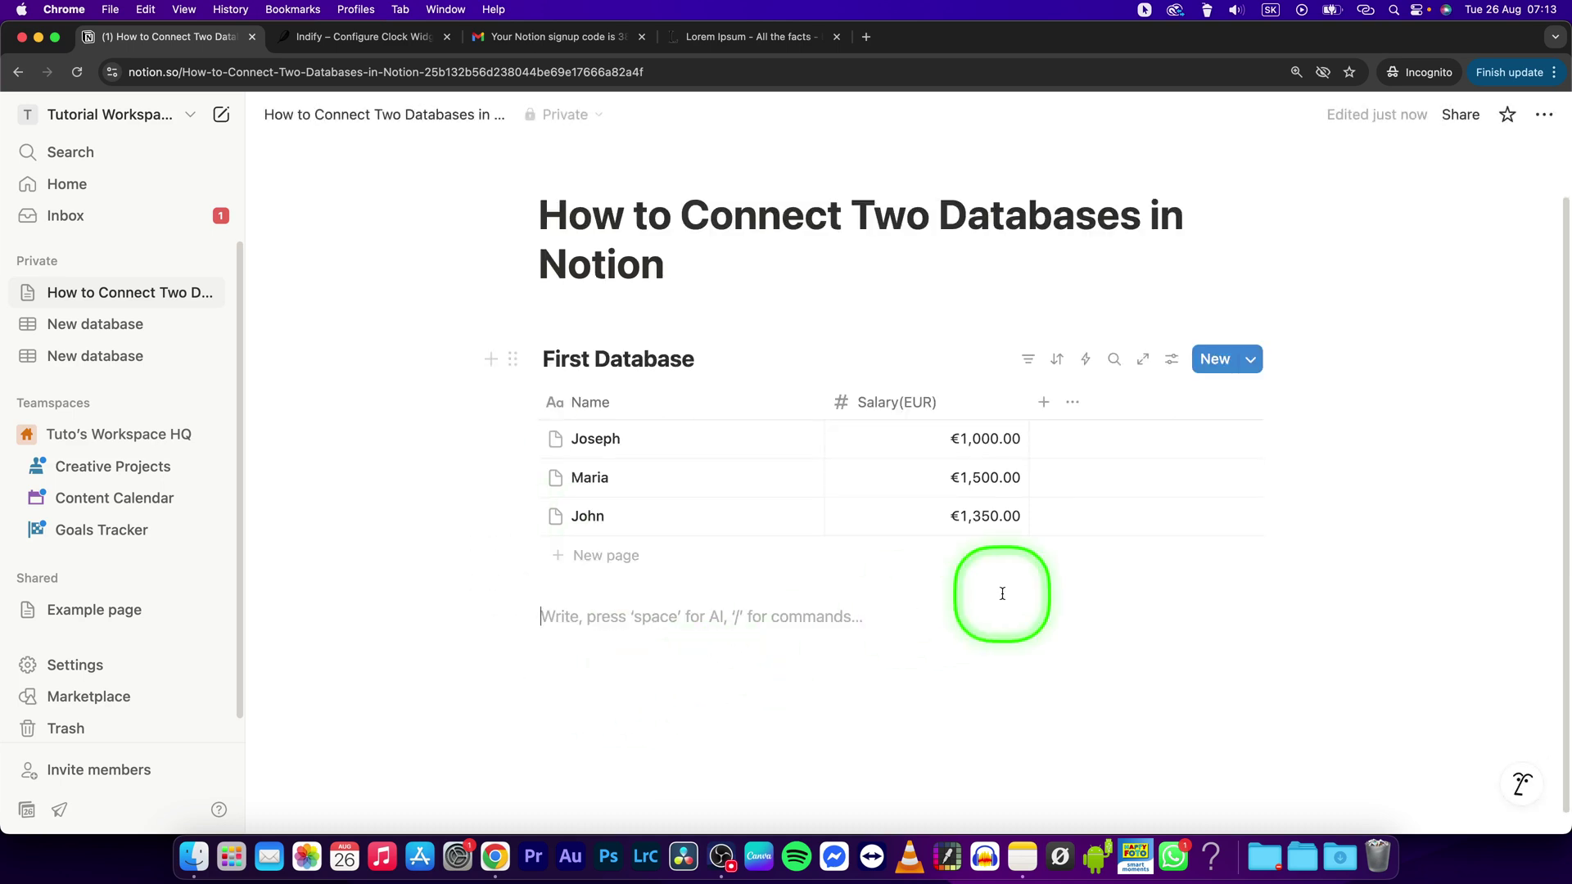
pyautogui.write('/he')
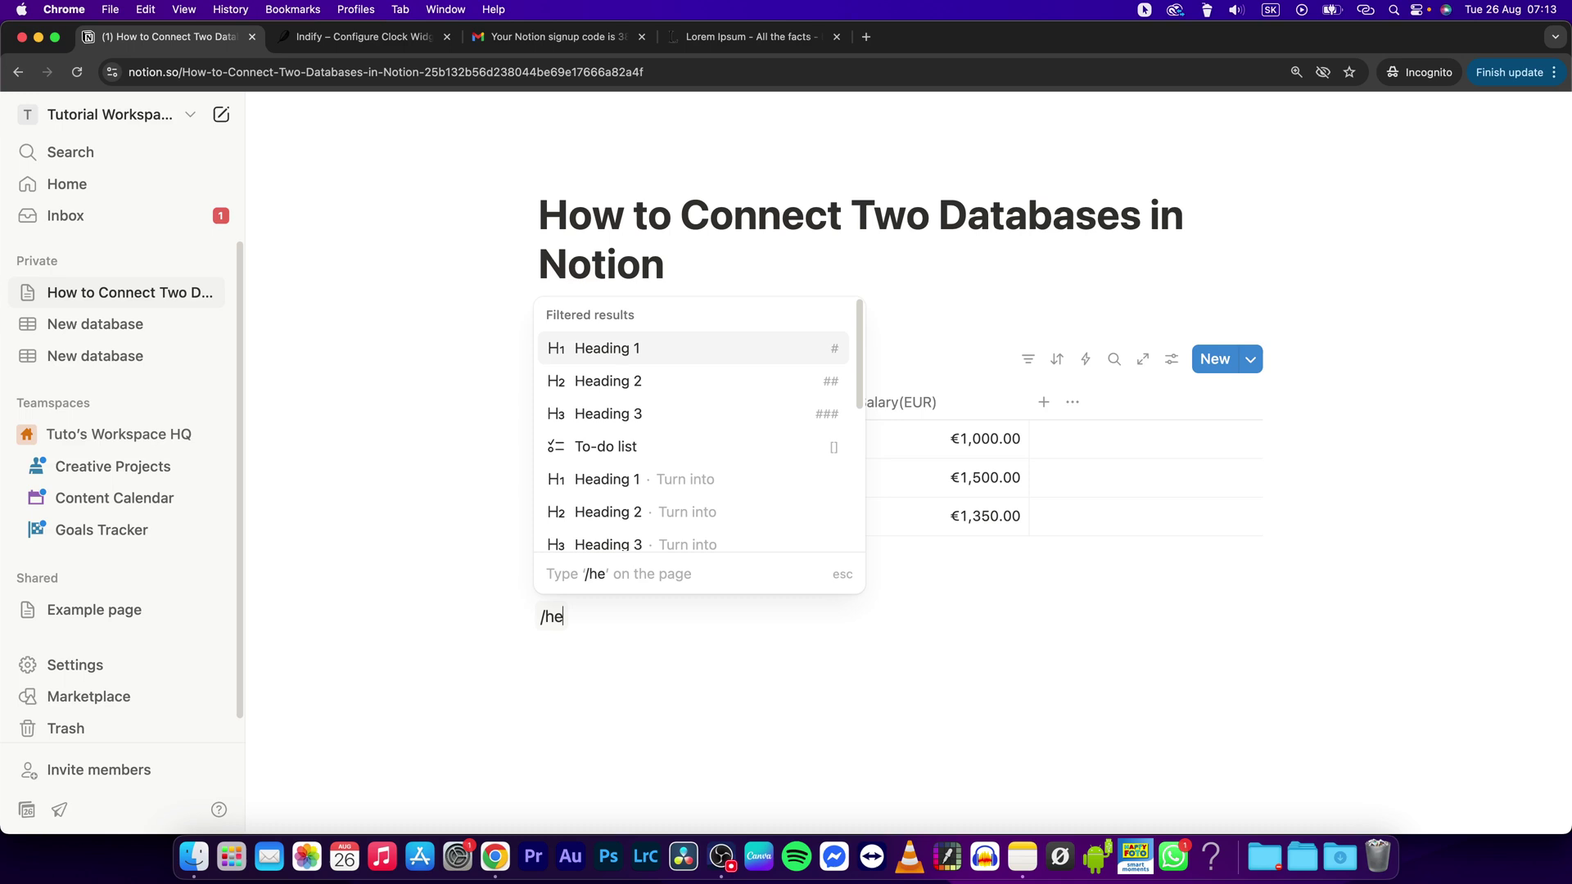
pyautogui.click(717, 375)
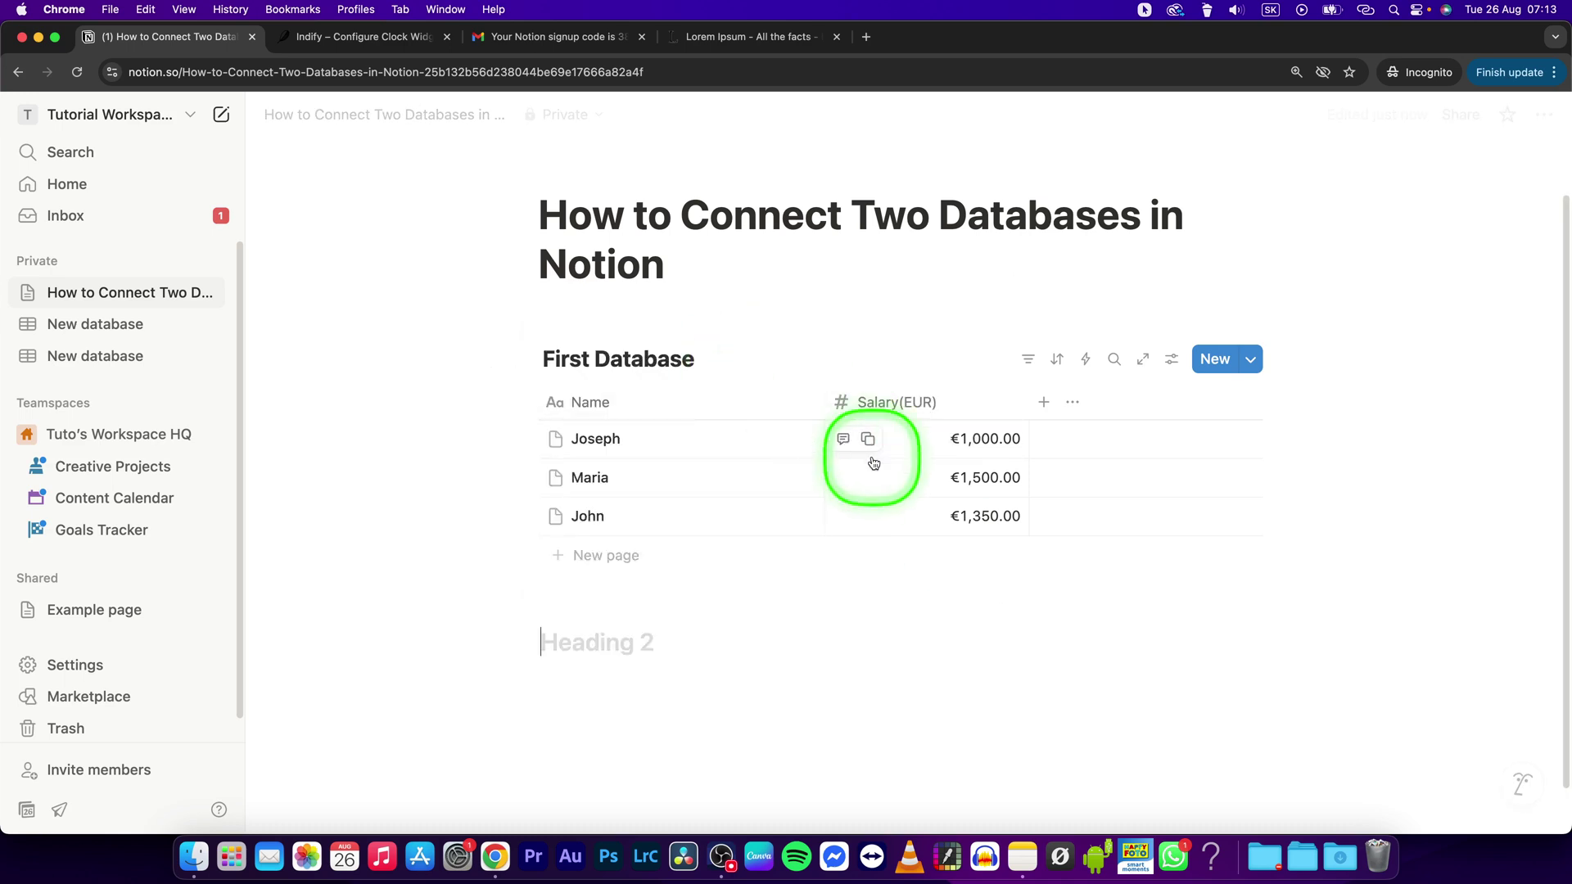
pyautogui.write('Second Database')
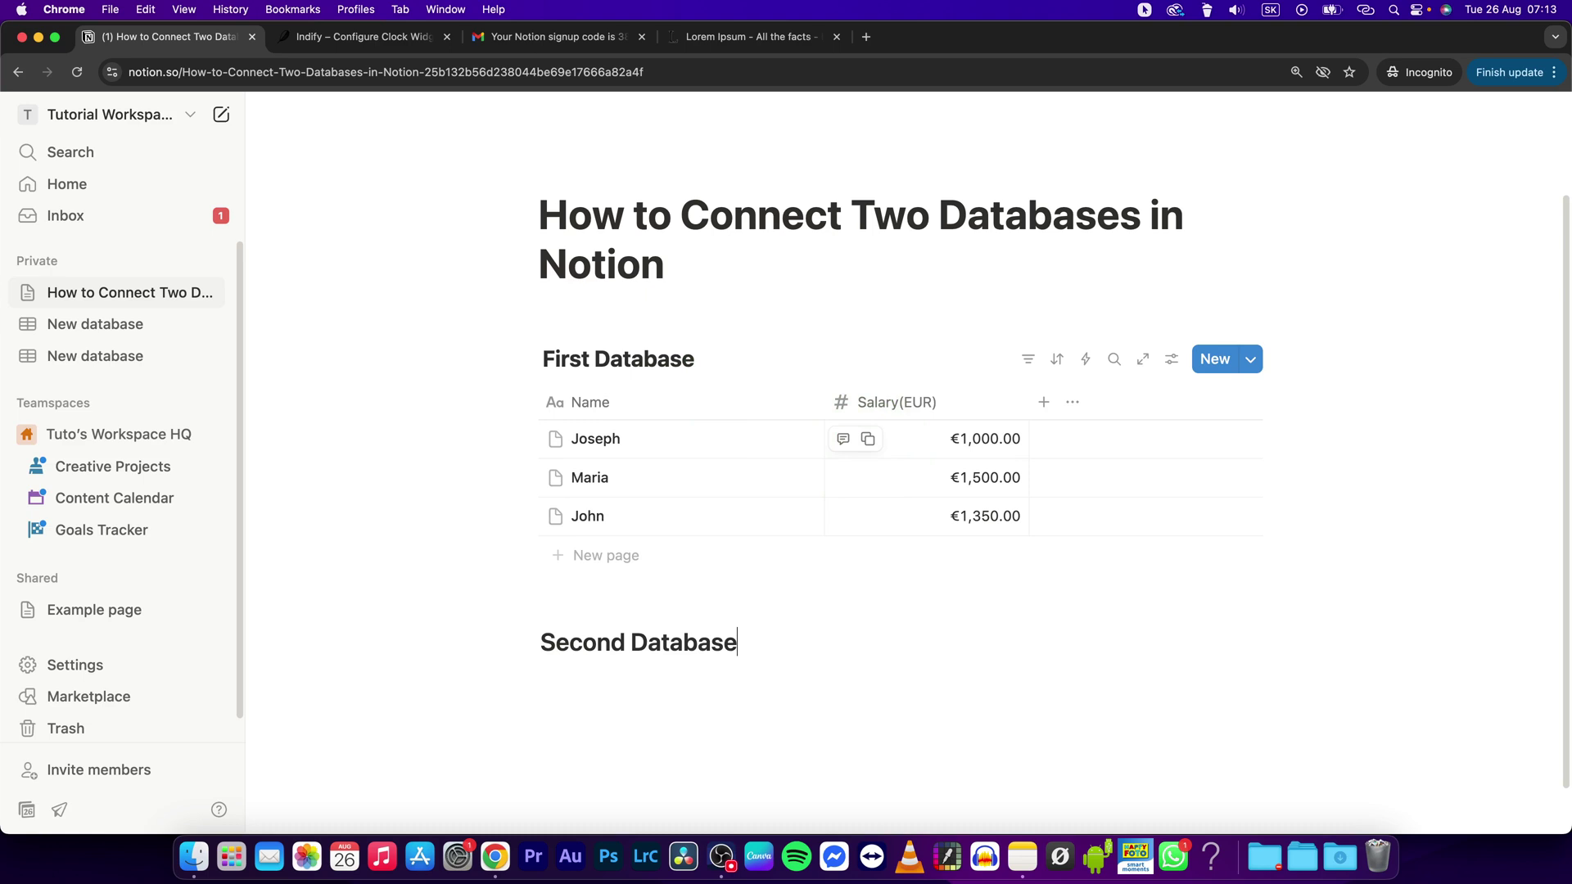
pyautogui.press('Return')
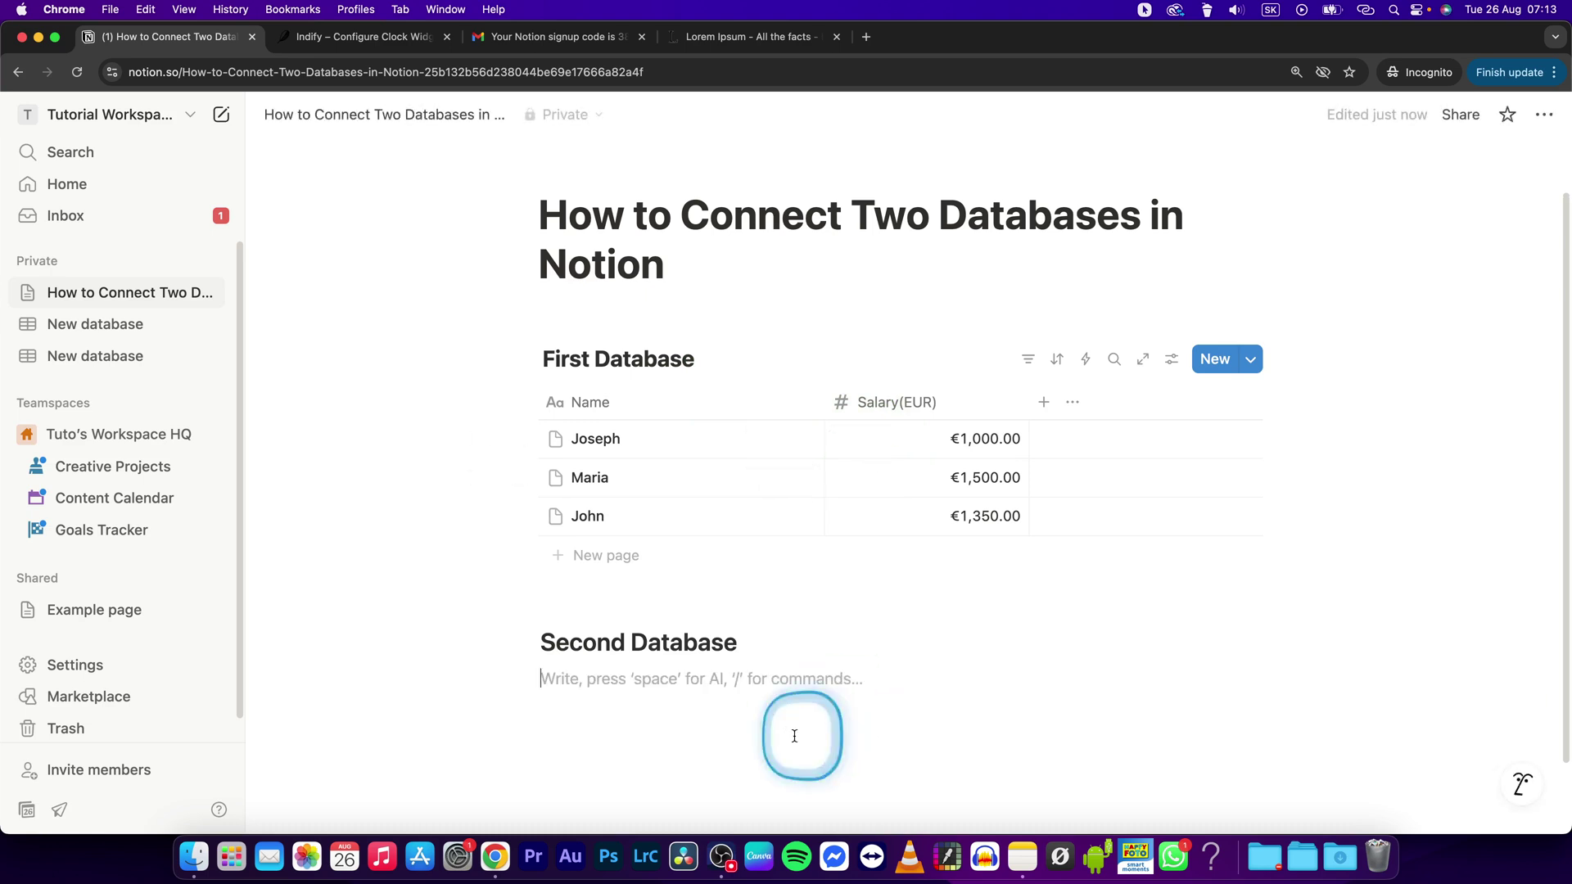
# Step: Insert an inline database under the Second Database heading using /data
pyautogui.write('/data')
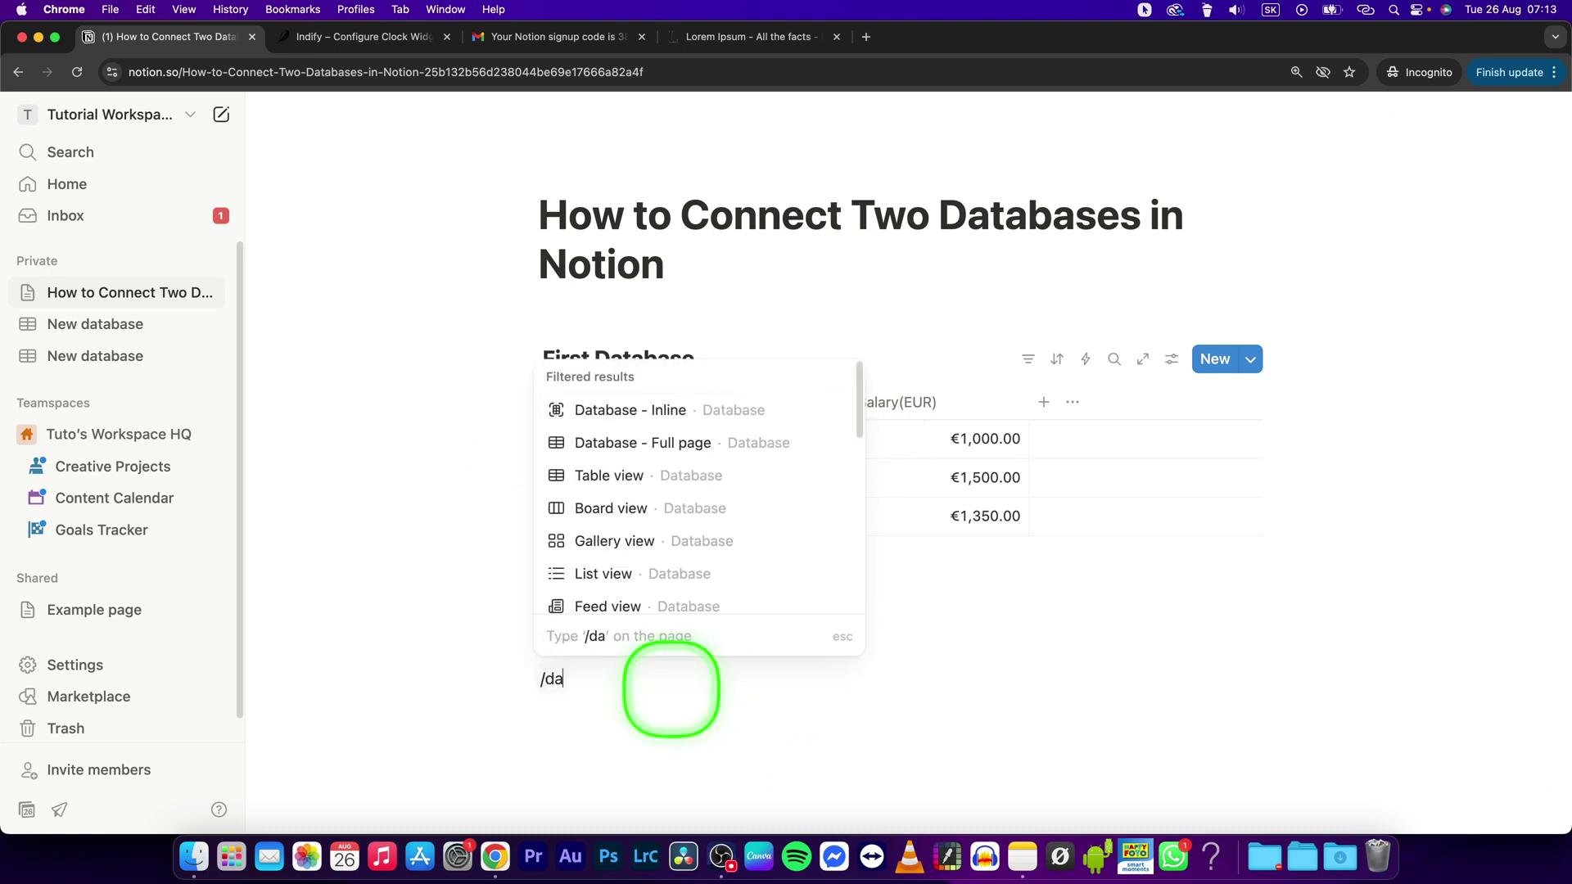
pyautogui.click(708, 407)
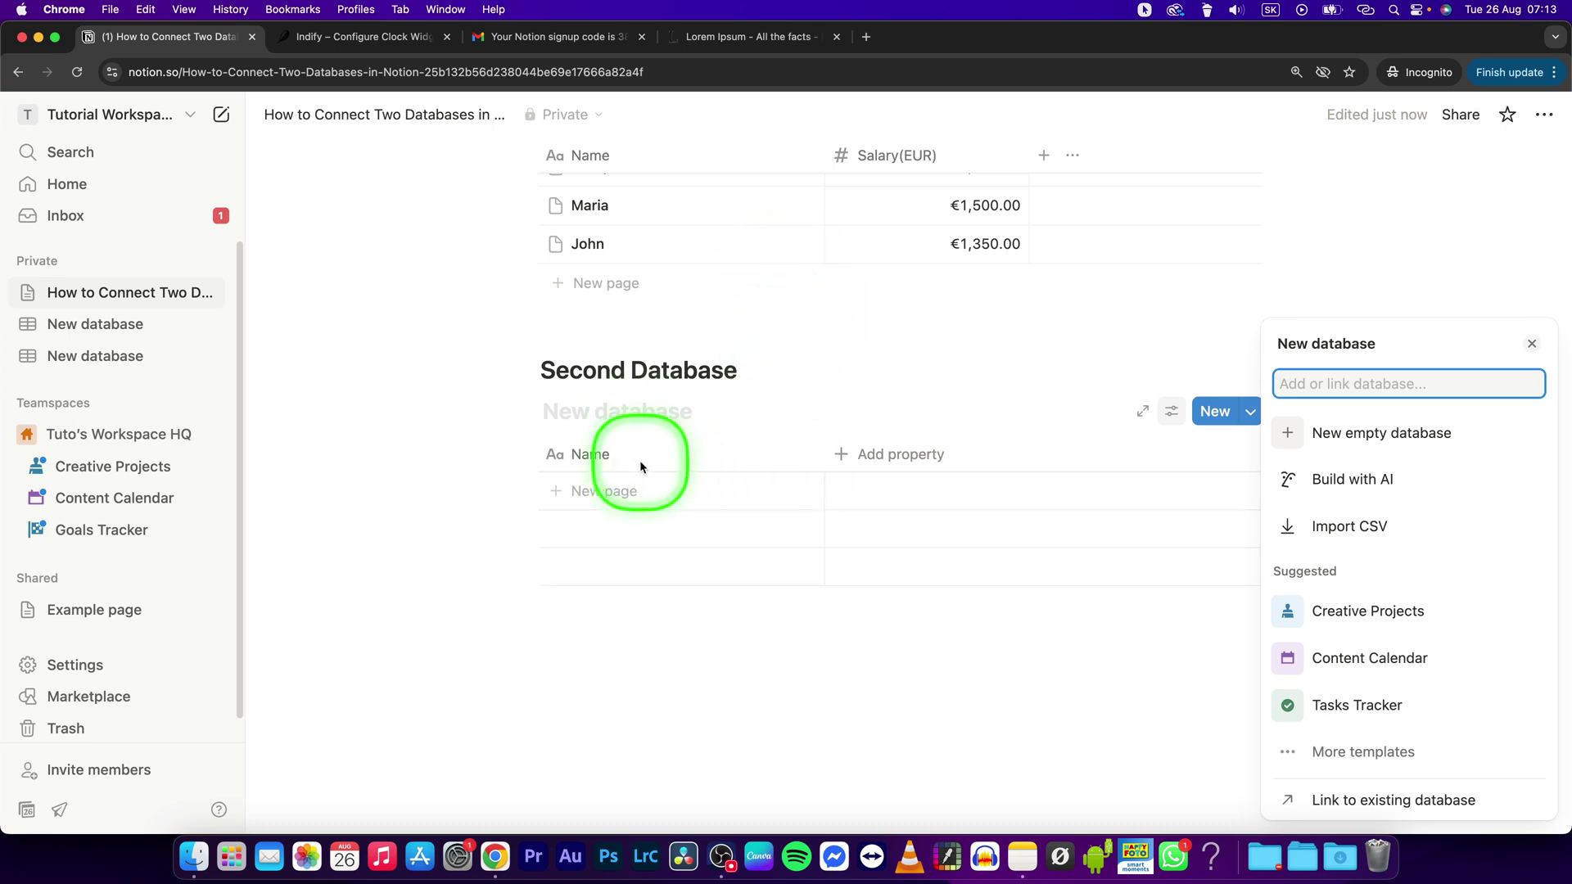
pyautogui.click(625, 448)
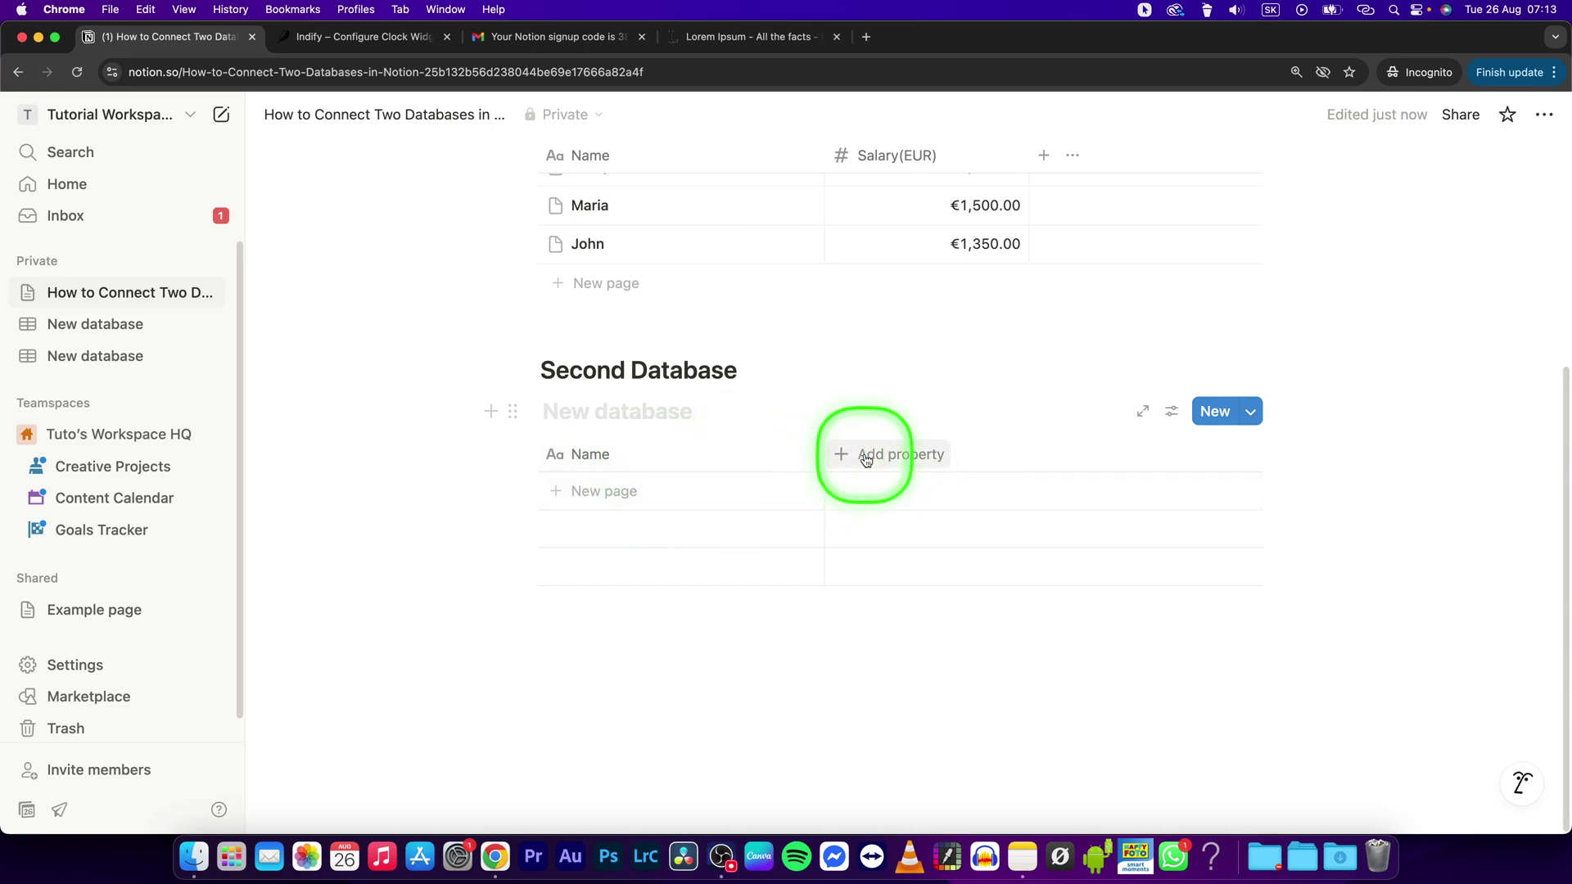
pyautogui.scroll(3, 865, 460)
# Step: Add rows 'Take out bins' and 'Get your work done' to the new table
pyautogui.click(624, 684)
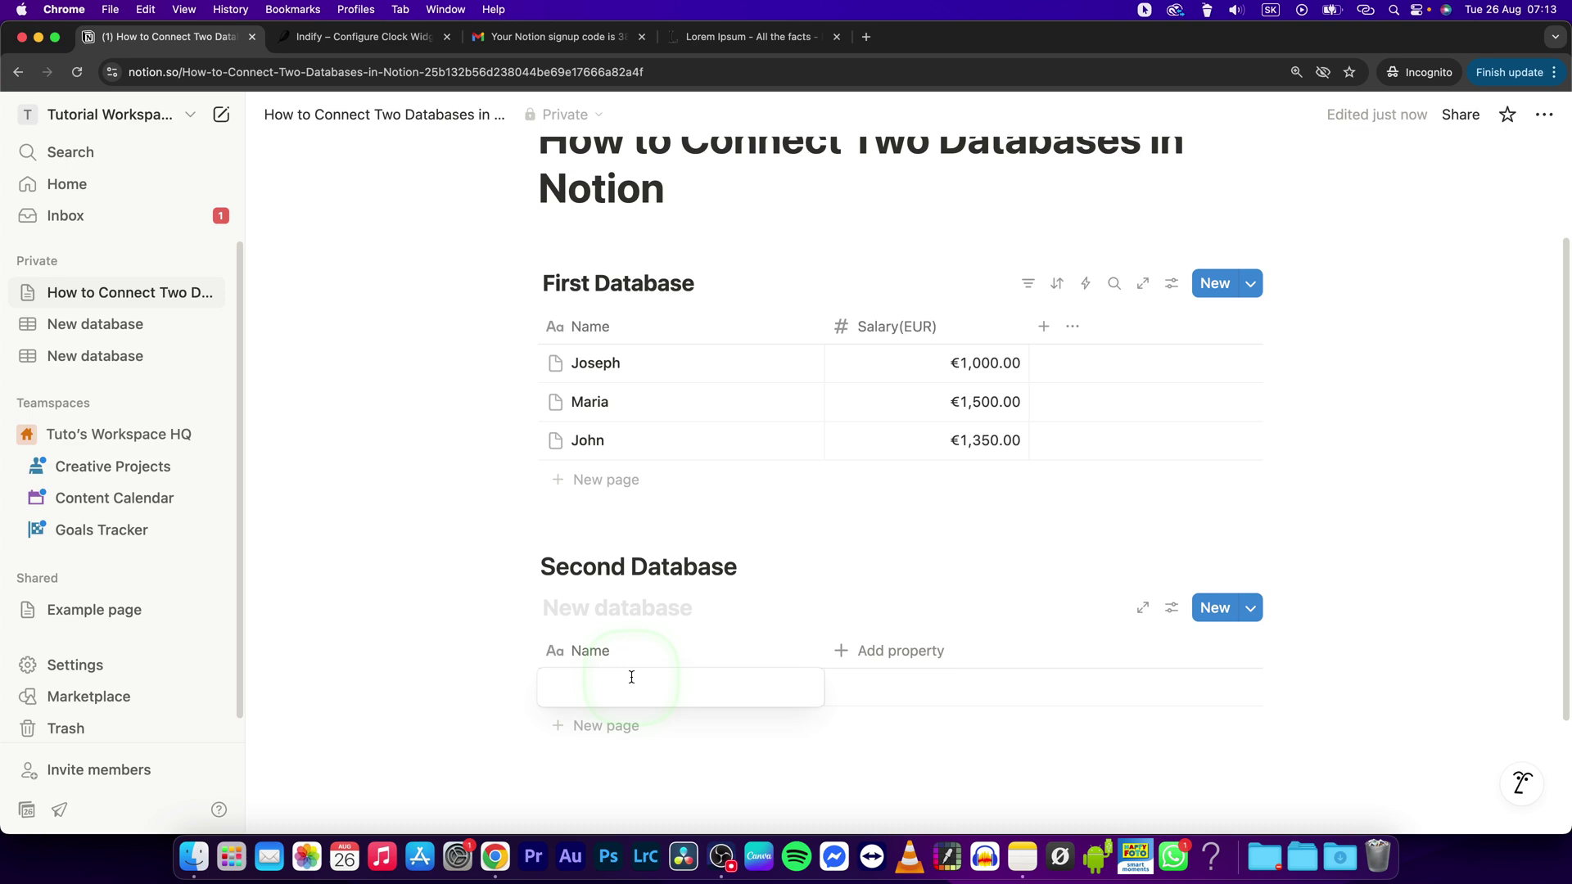
pyautogui.write('T')
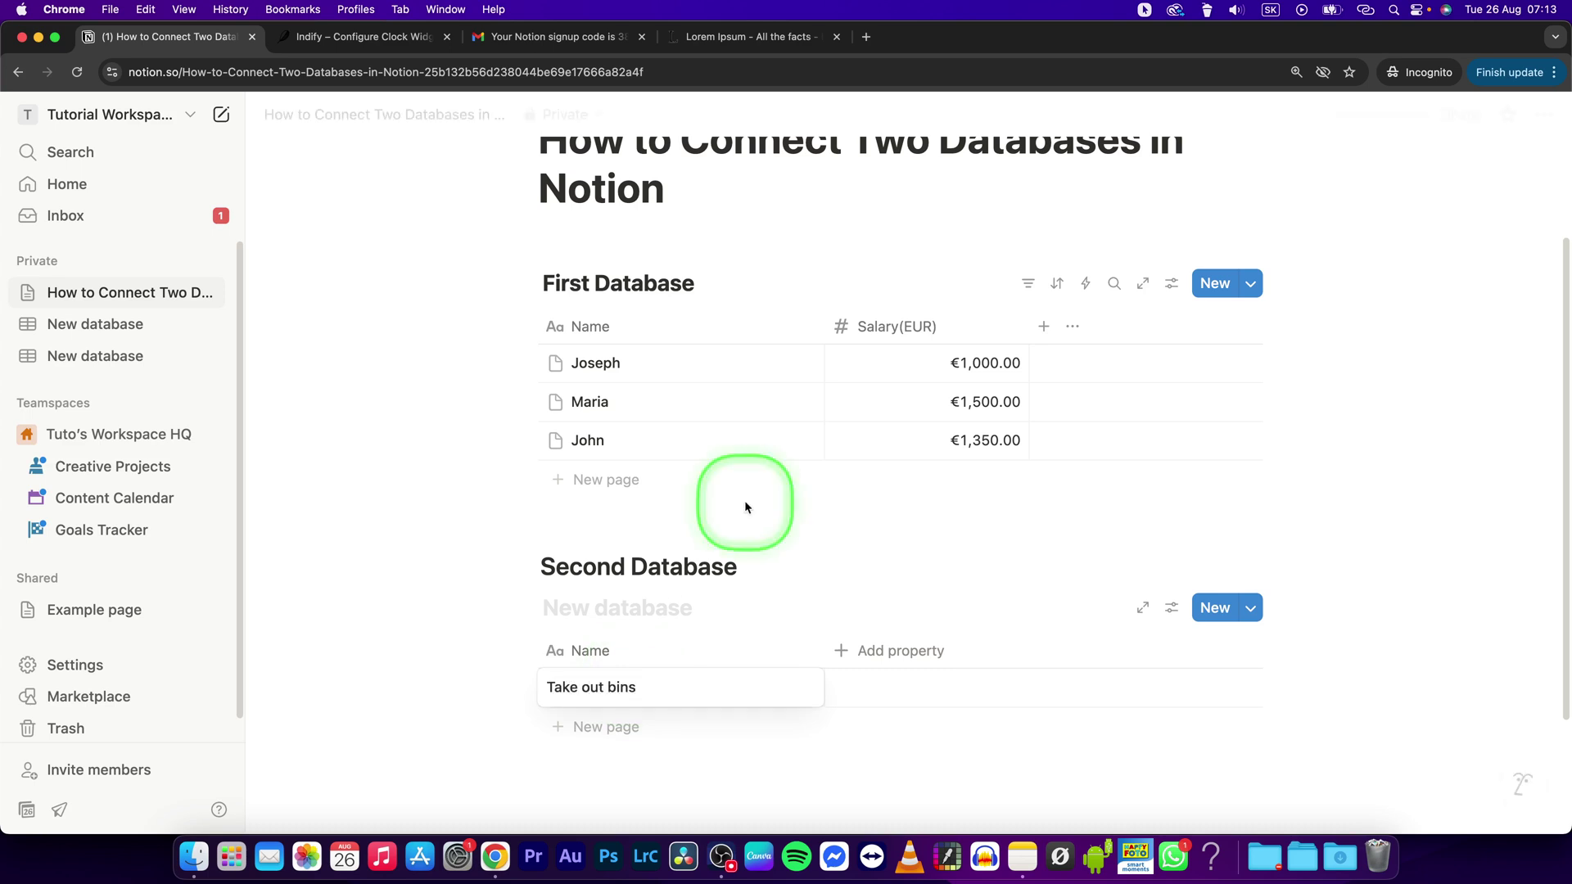
pyautogui.write('ake out bins')
pyautogui.click(587, 728)
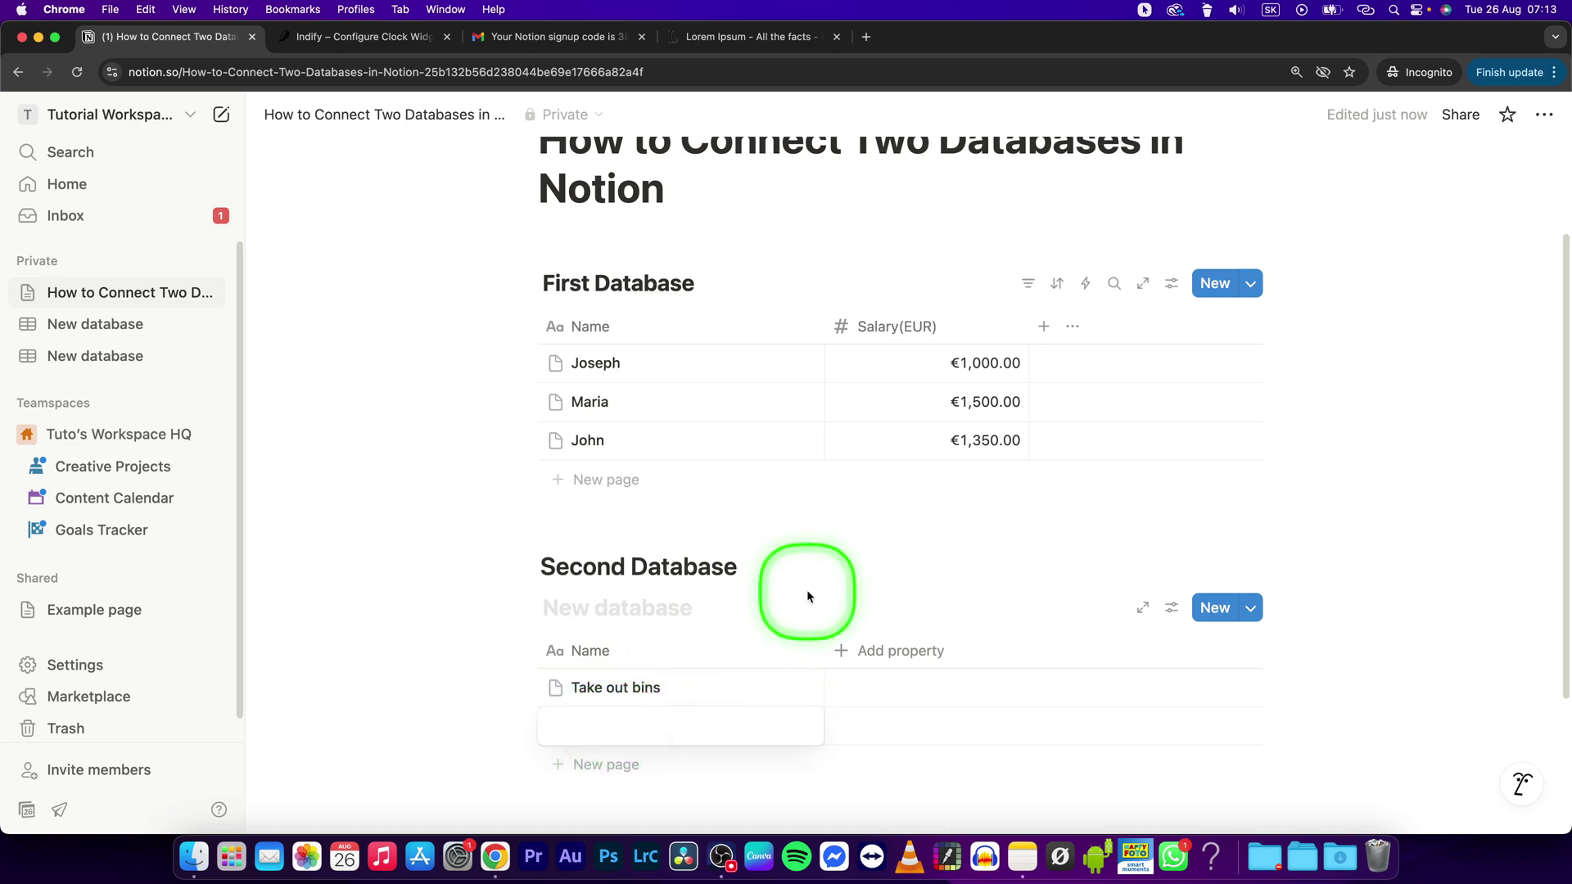
pyautogui.write('Get your work done')
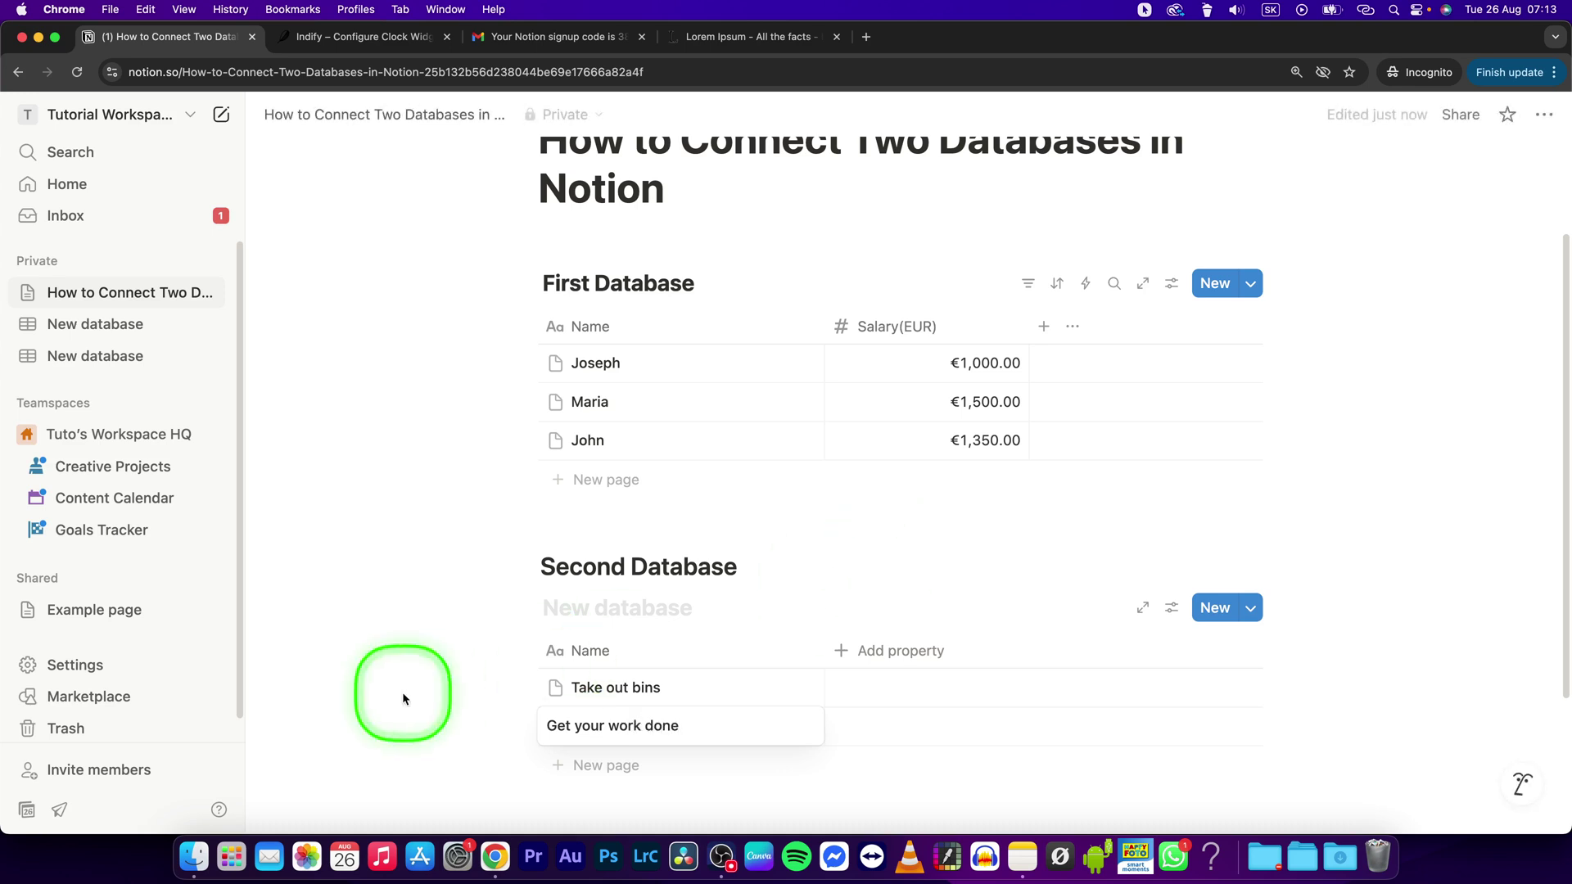
# Step: Rename the second table's Name column to 'Task'
pyautogui.press('Escape')
pyautogui.click(591, 650)
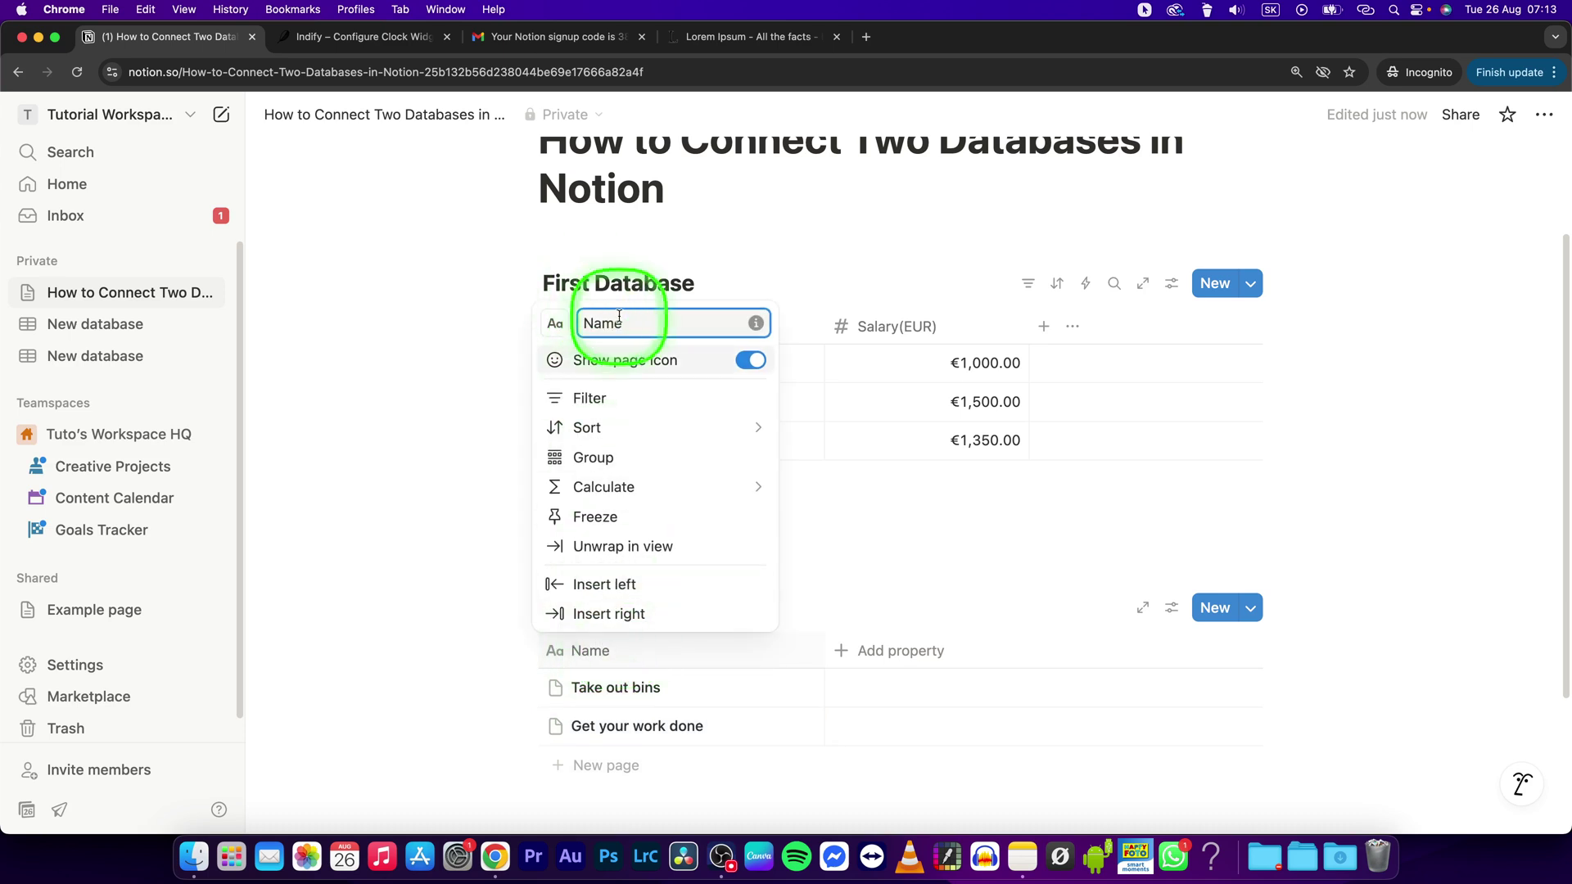
pyautogui.doubleClick(593, 322)
pyautogui.write('Task')
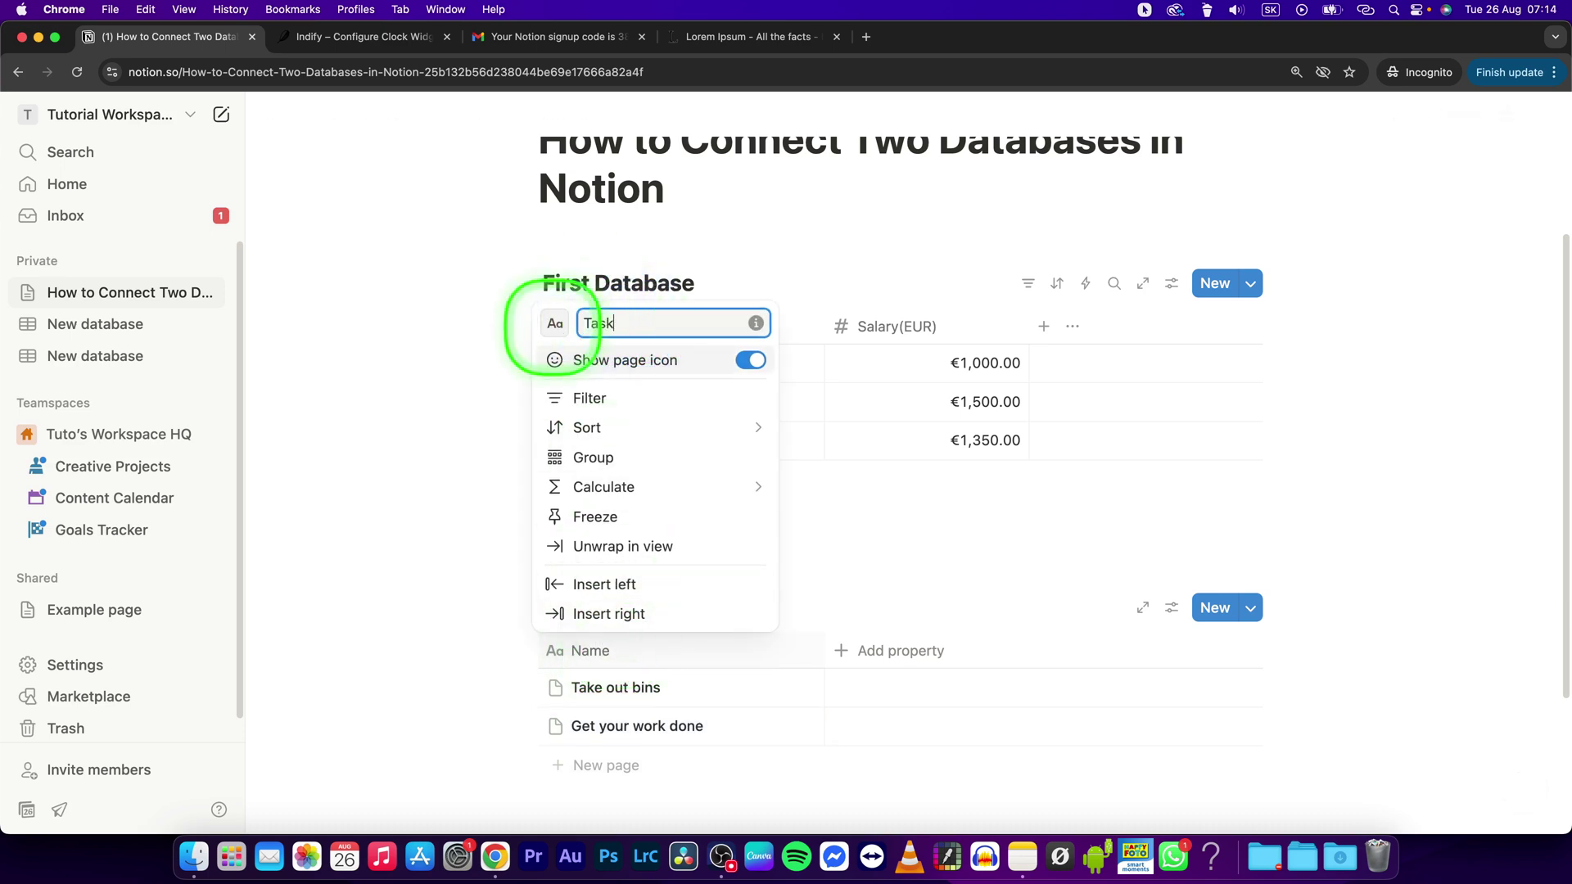
pyautogui.click(403, 622)
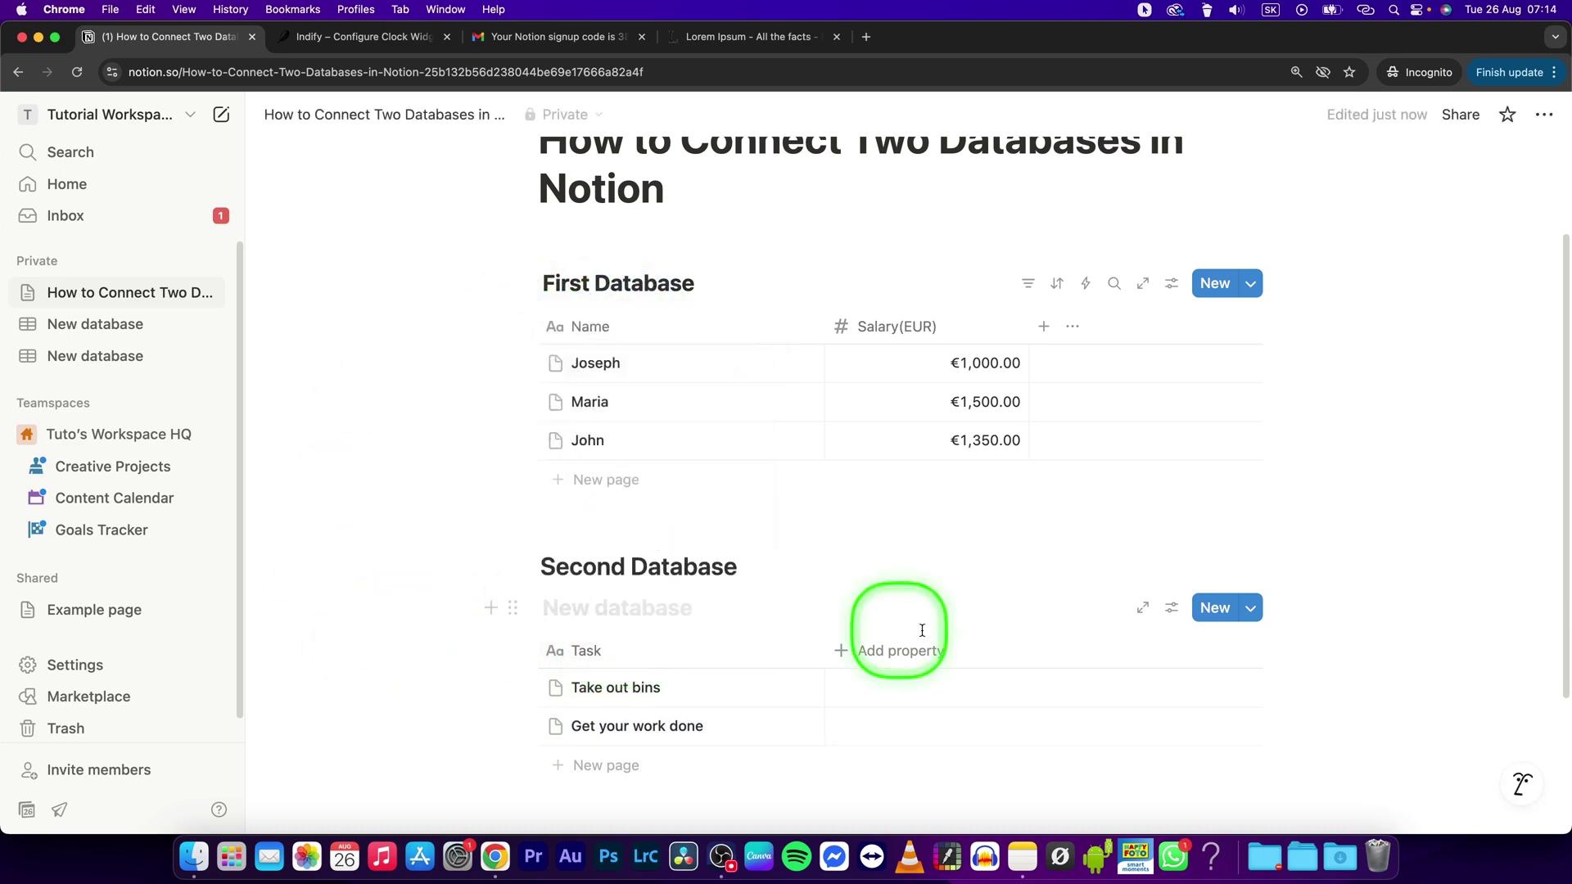
# Step: Add a Date column with Aug 27, 2025 for Take out bins and Aug 28, 2025 for Get your work done
pyautogui.click(850, 653)
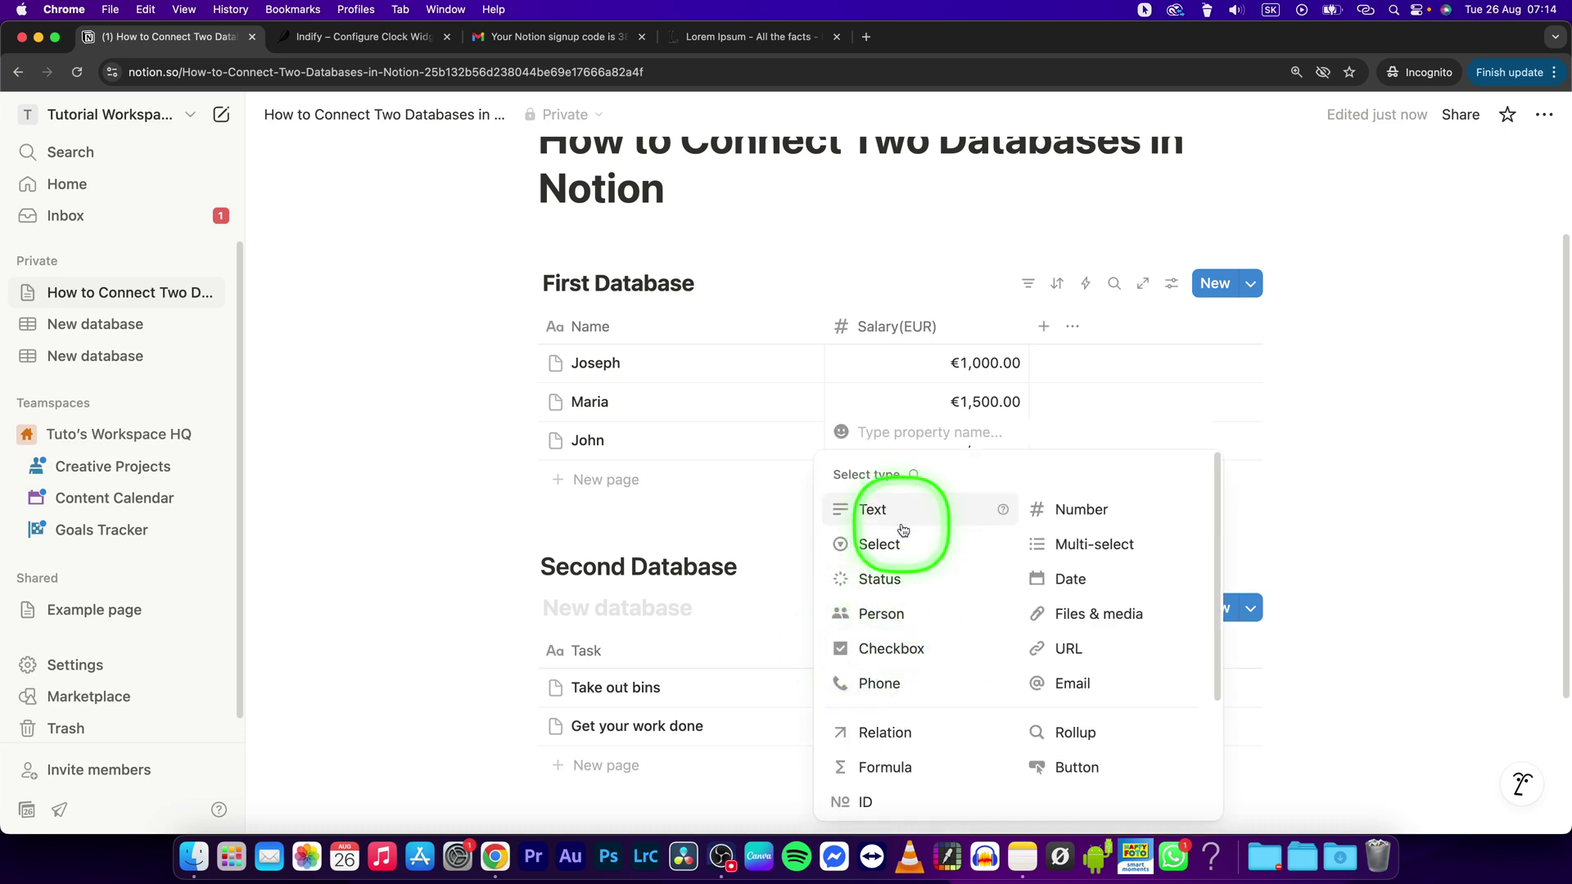
pyautogui.click(1068, 579)
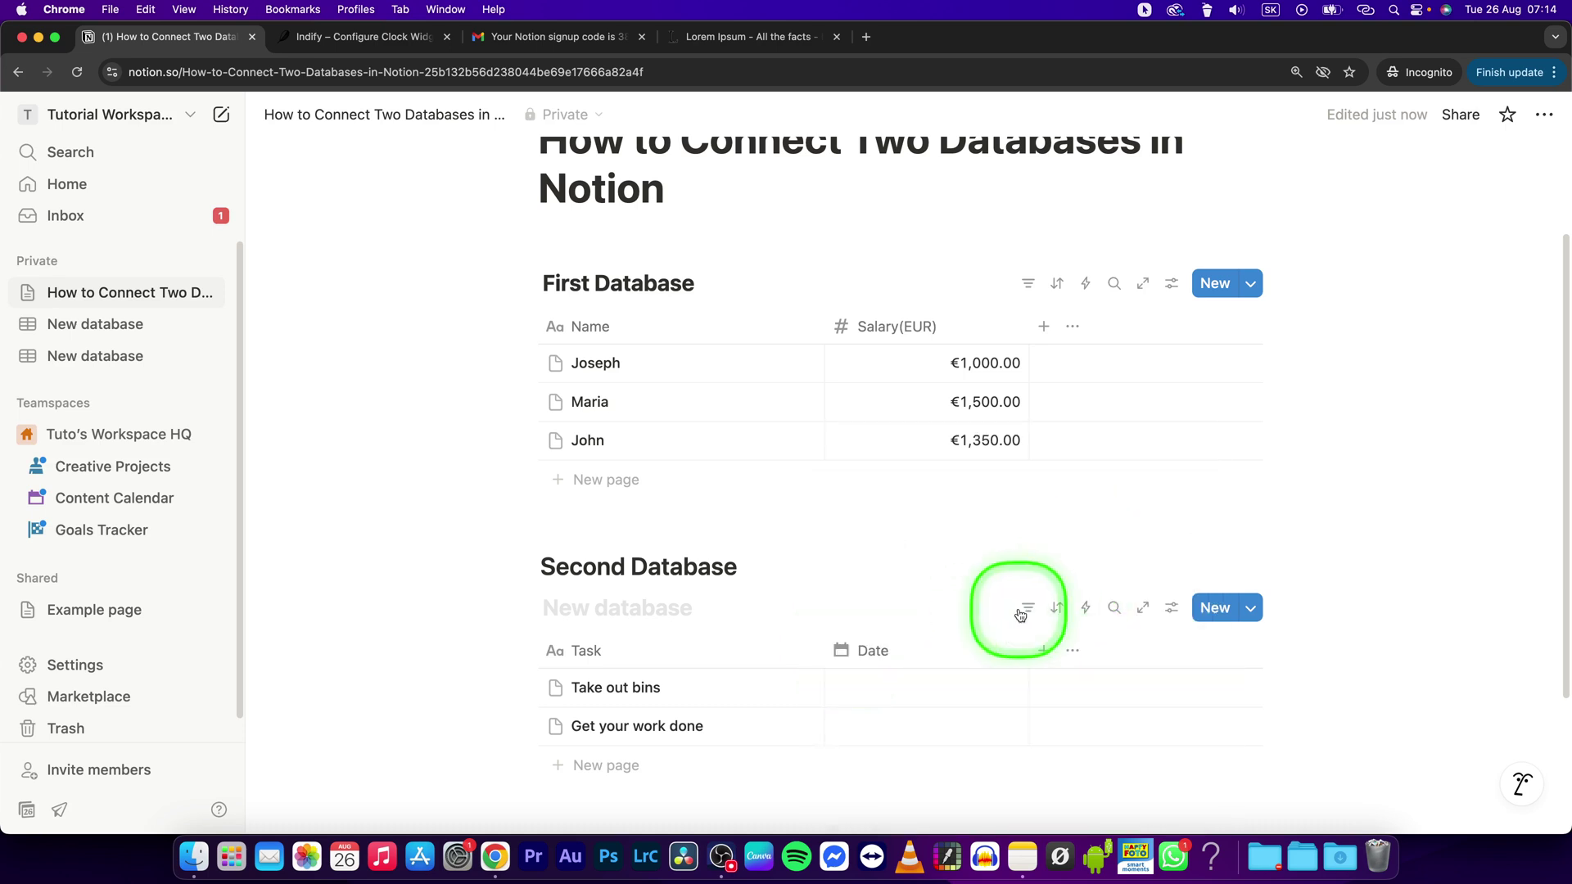
pyautogui.click(854, 697)
pyautogui.click(950, 451)
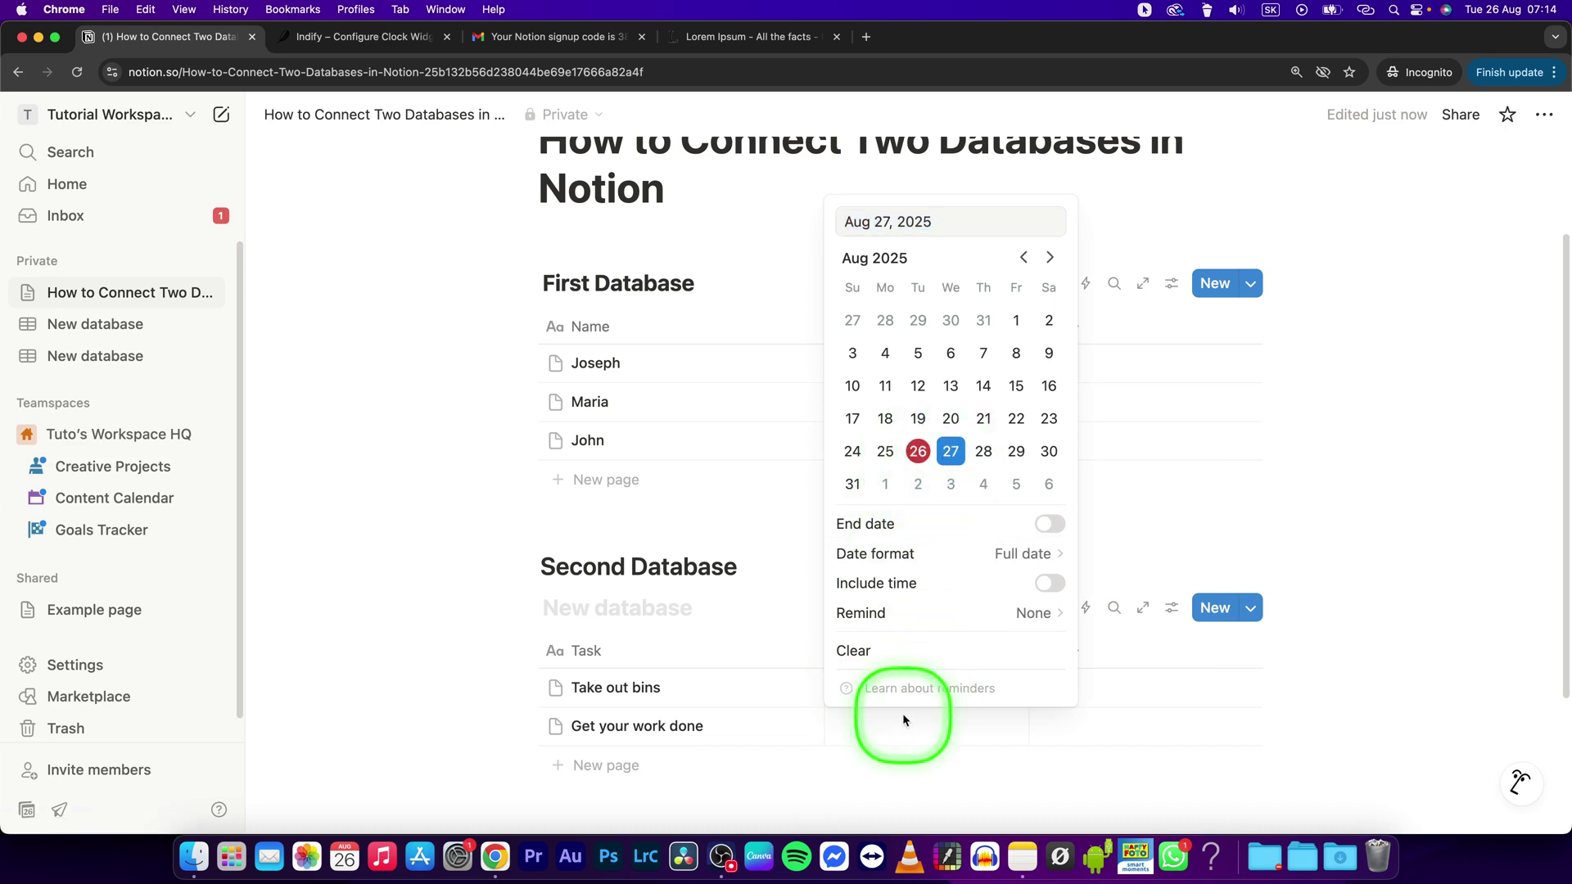
pyautogui.click(938, 741)
pyautogui.click(909, 736)
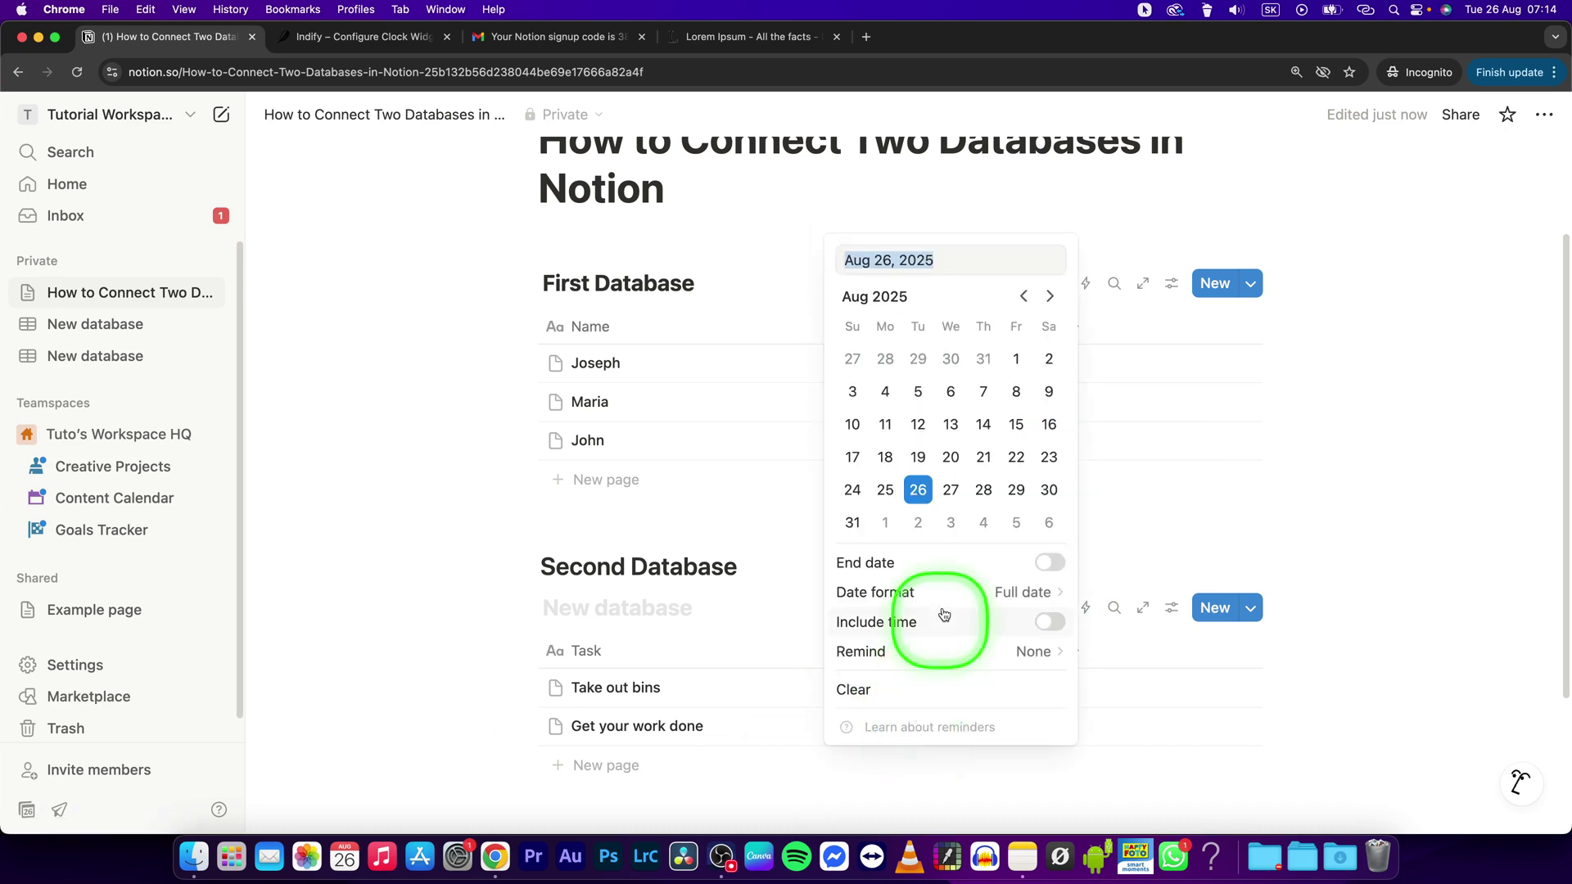
pyautogui.click(983, 490)
pyautogui.press('Escape')
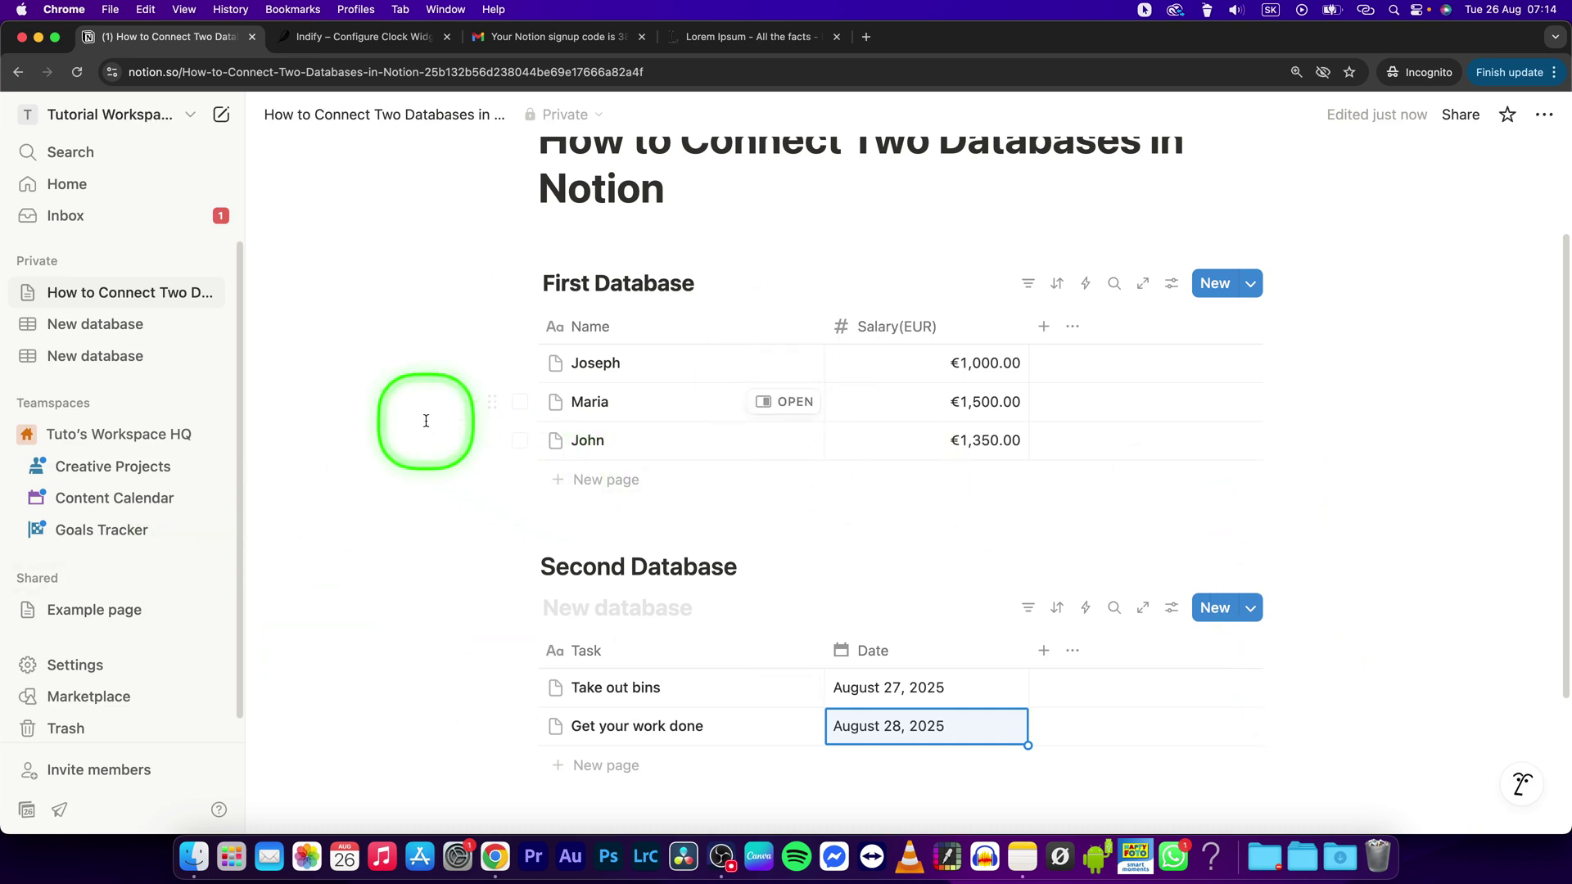
# Step: Start a Relation property on First Database, search 'Secon', then abandon it and close the panel
pyautogui.click(1045, 331)
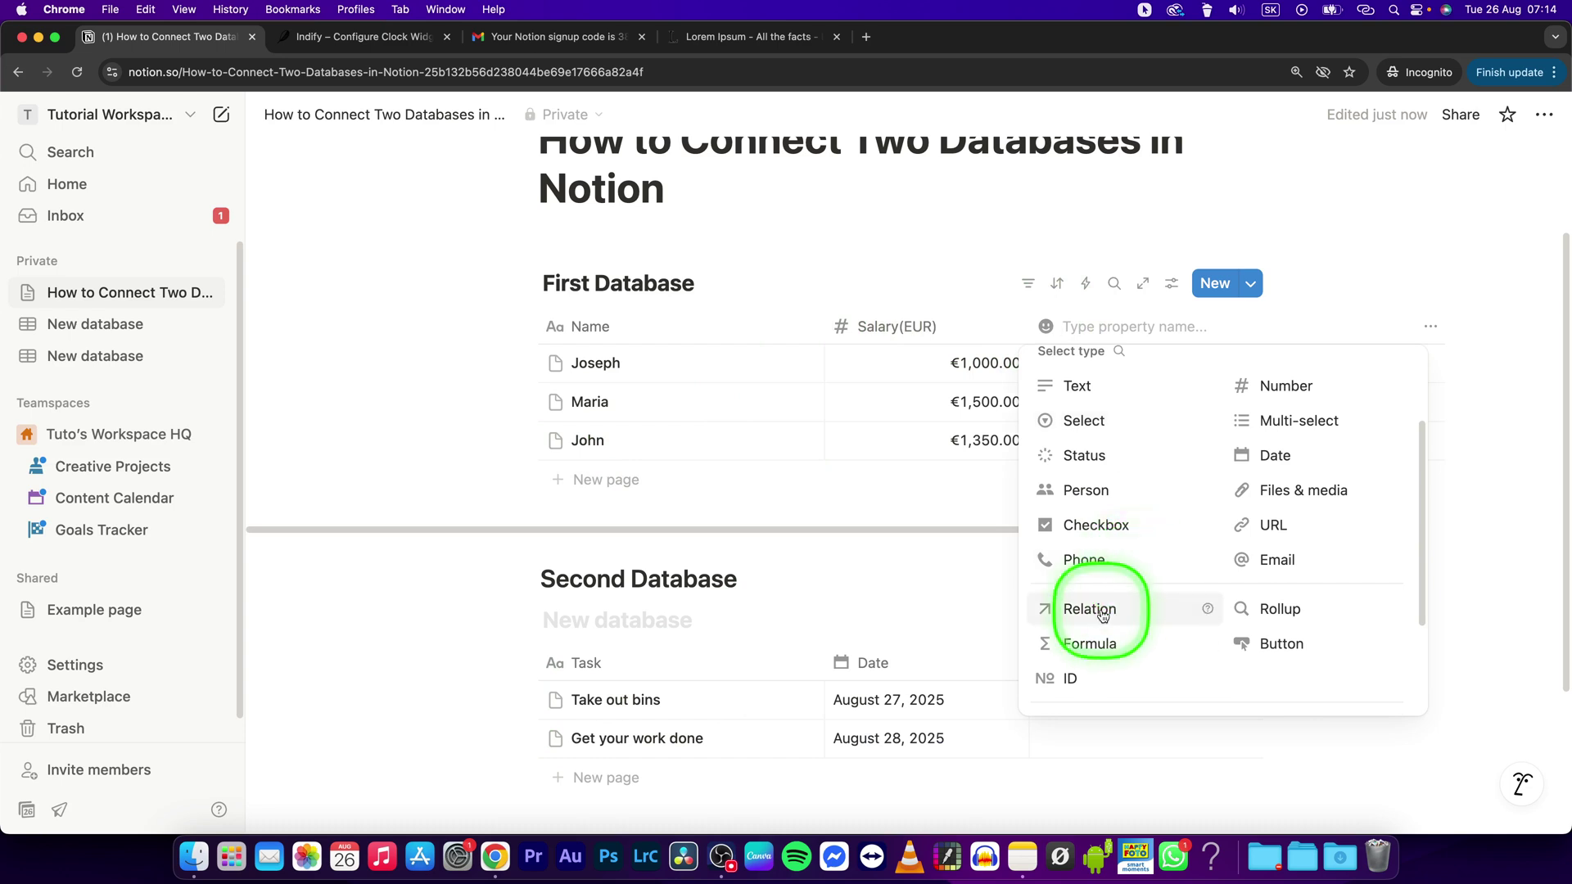
pyautogui.click(1101, 616)
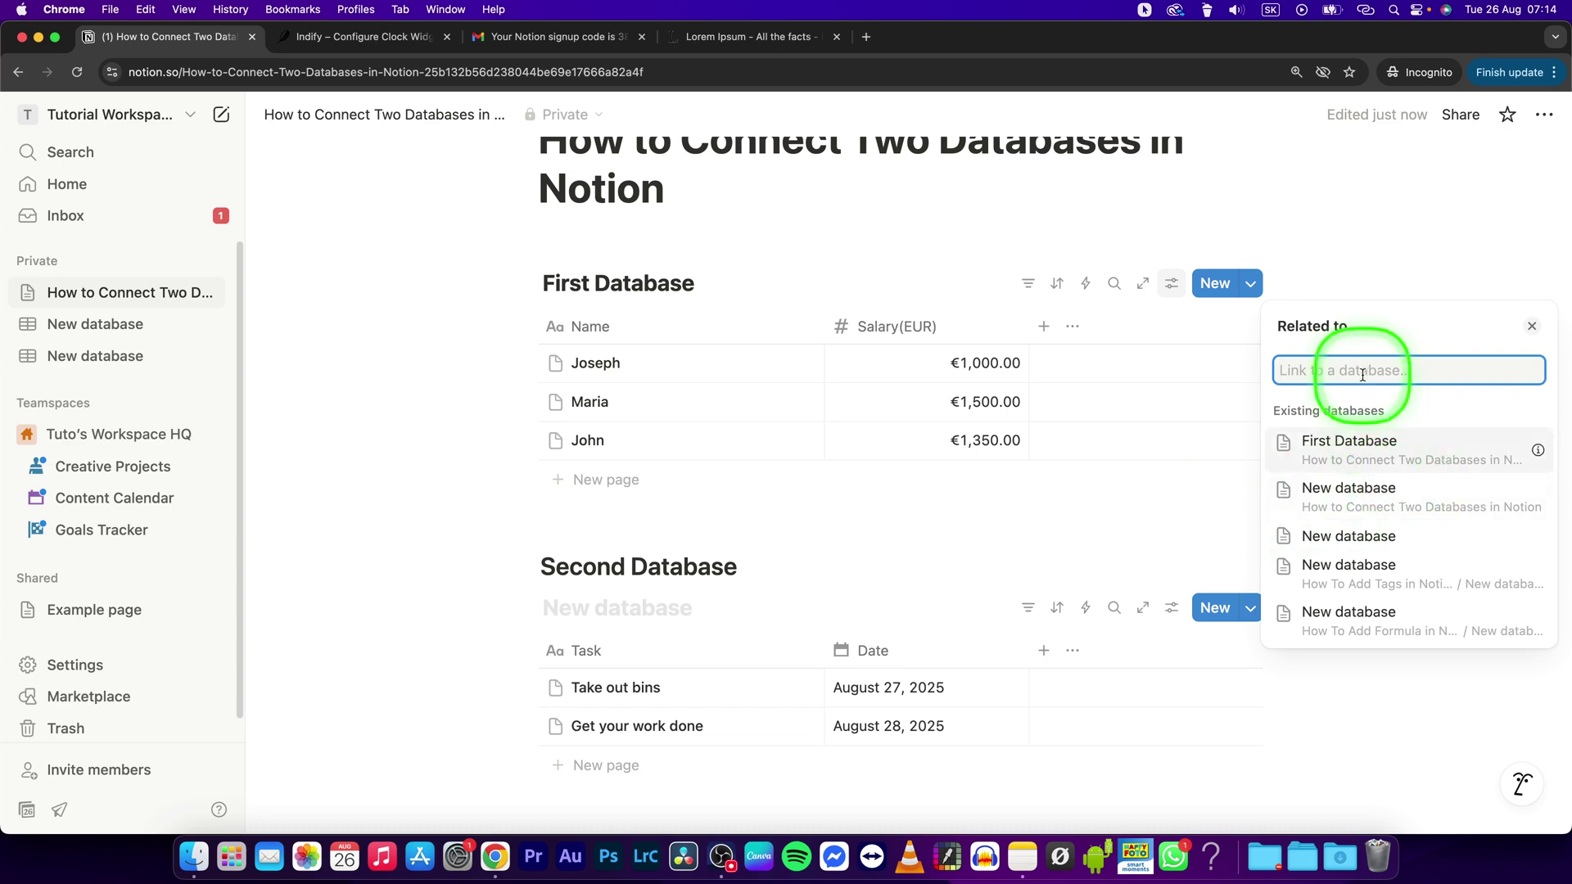
pyautogui.write('Secon')
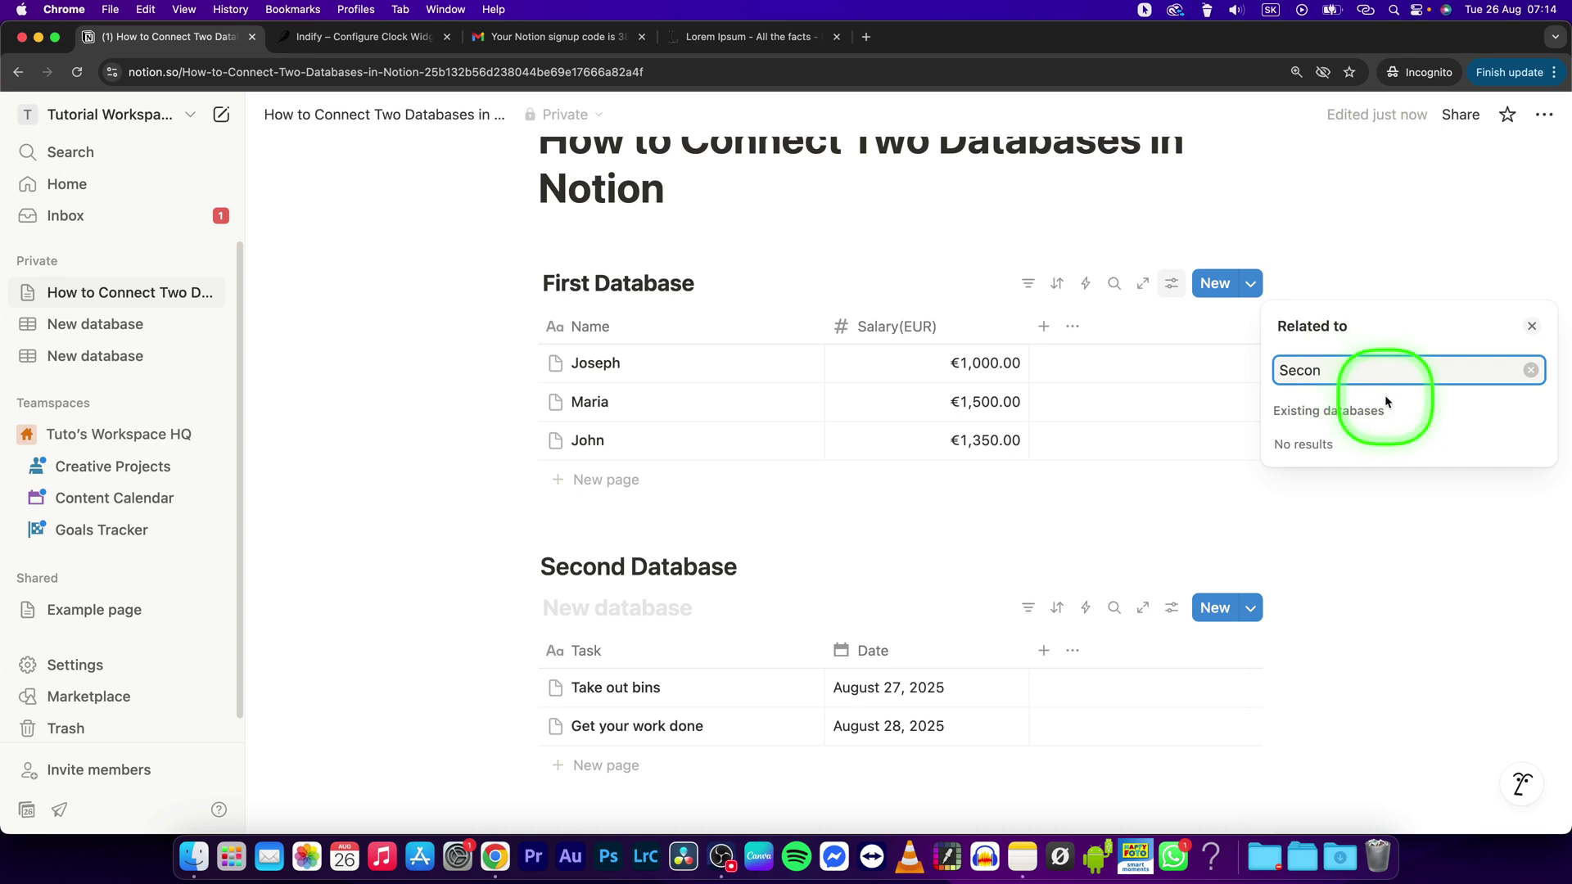
pyautogui.press('BackSpace')
pyautogui.press('BackSpace')
pyautogui.press('BackSpace')
pyautogui.press('BackSpace')
pyautogui.press('BackSpace')
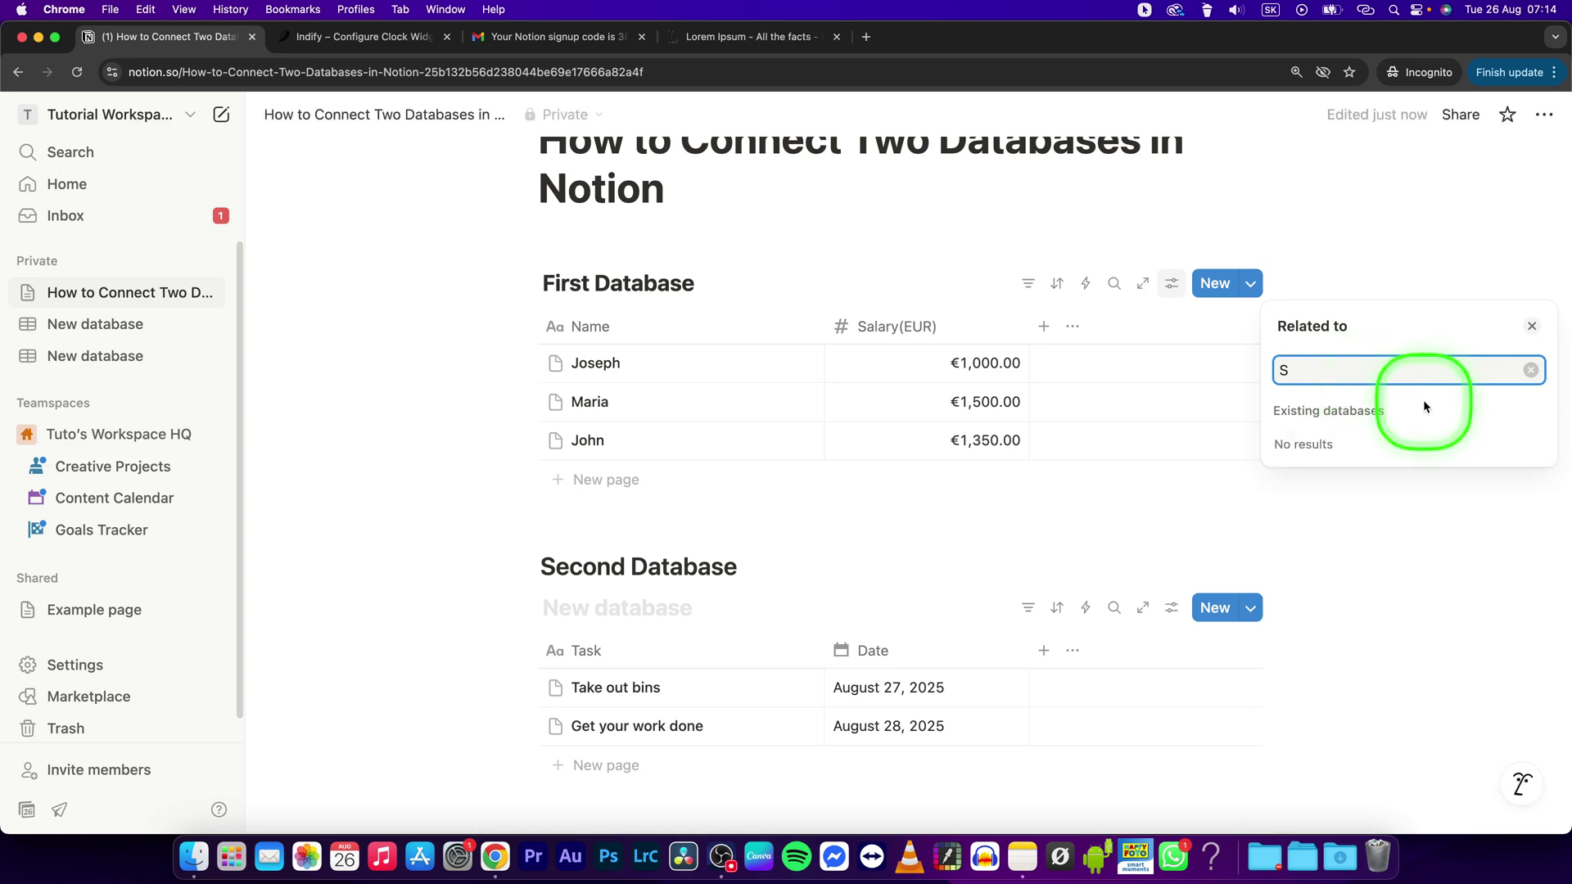
pyautogui.click(1459, 176)
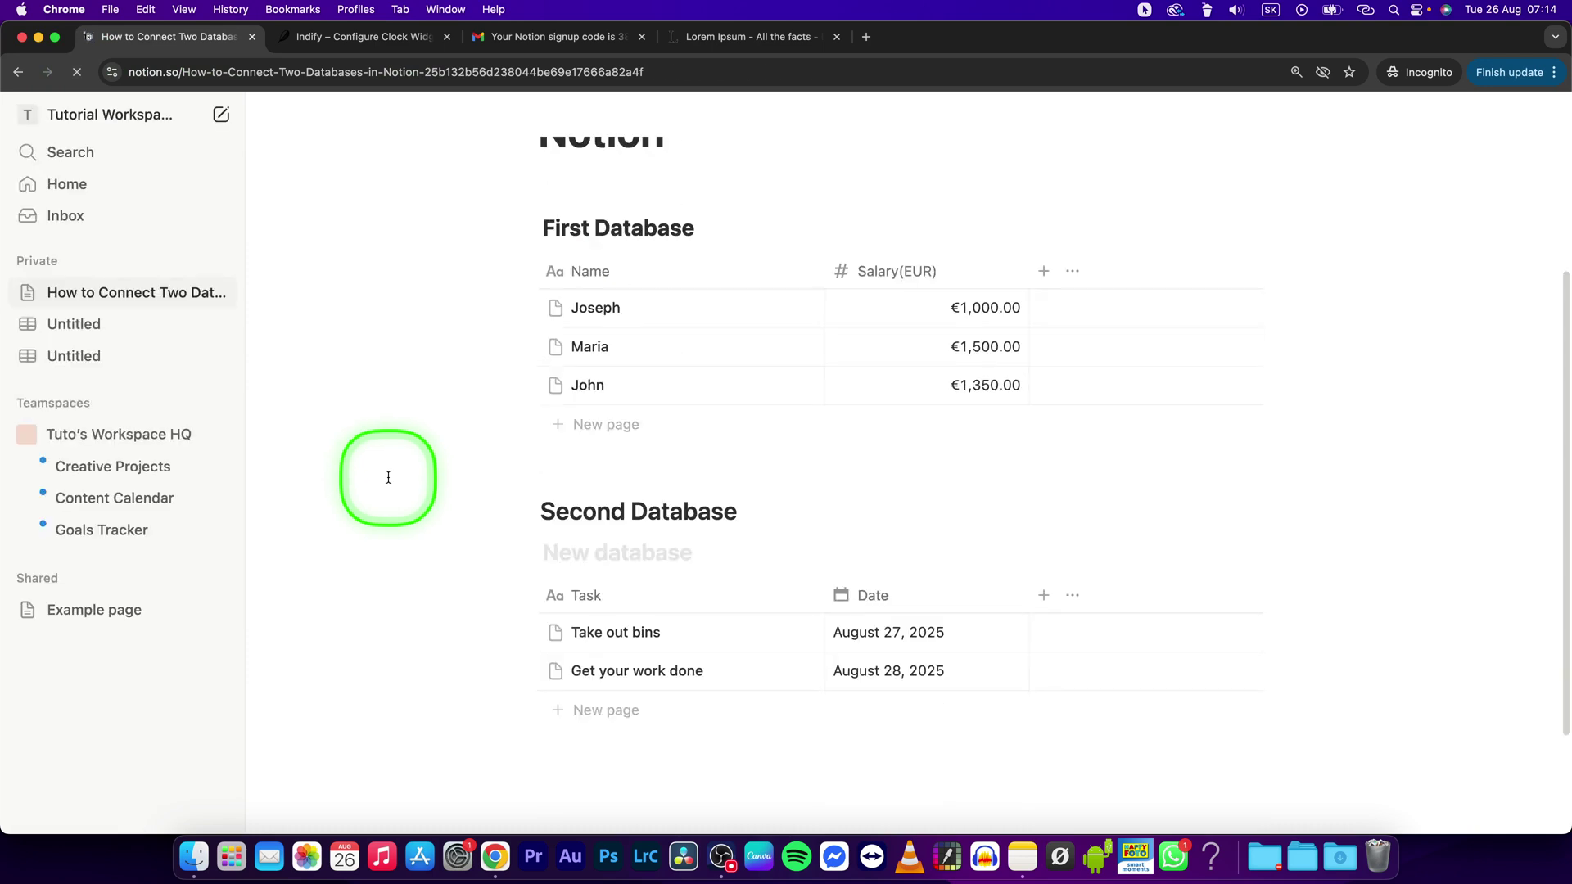
# Step: Add a new property to First Database and make it a Relation
pyautogui.scroll(-3, 1389, 372)
pyautogui.scroll(2, 1389, 344)
pyautogui.click(1389, 331)
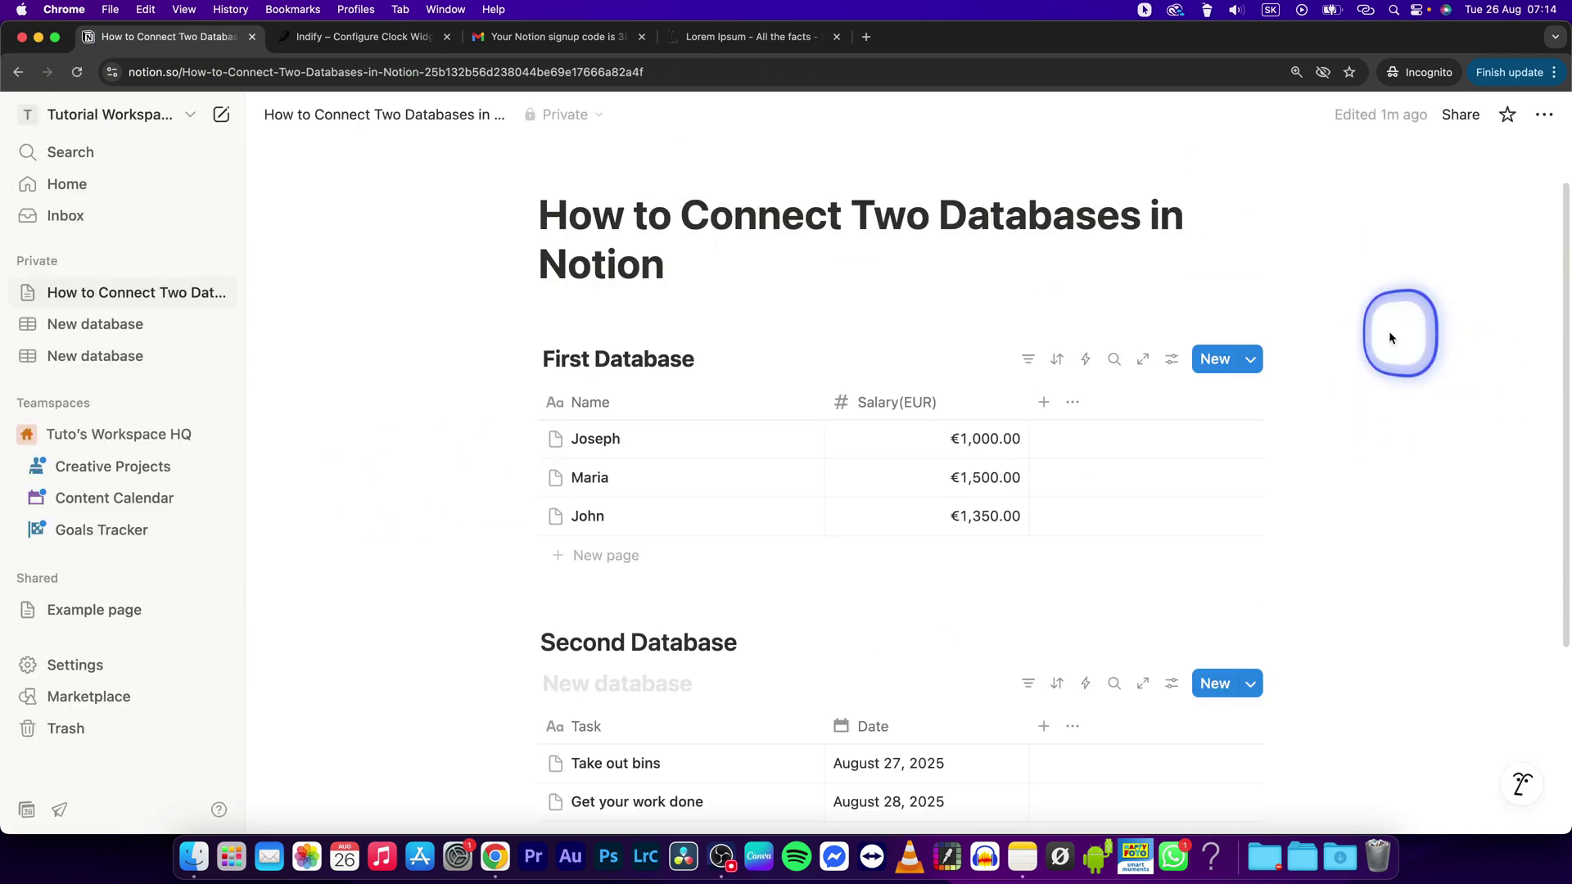
pyautogui.click(1043, 403)
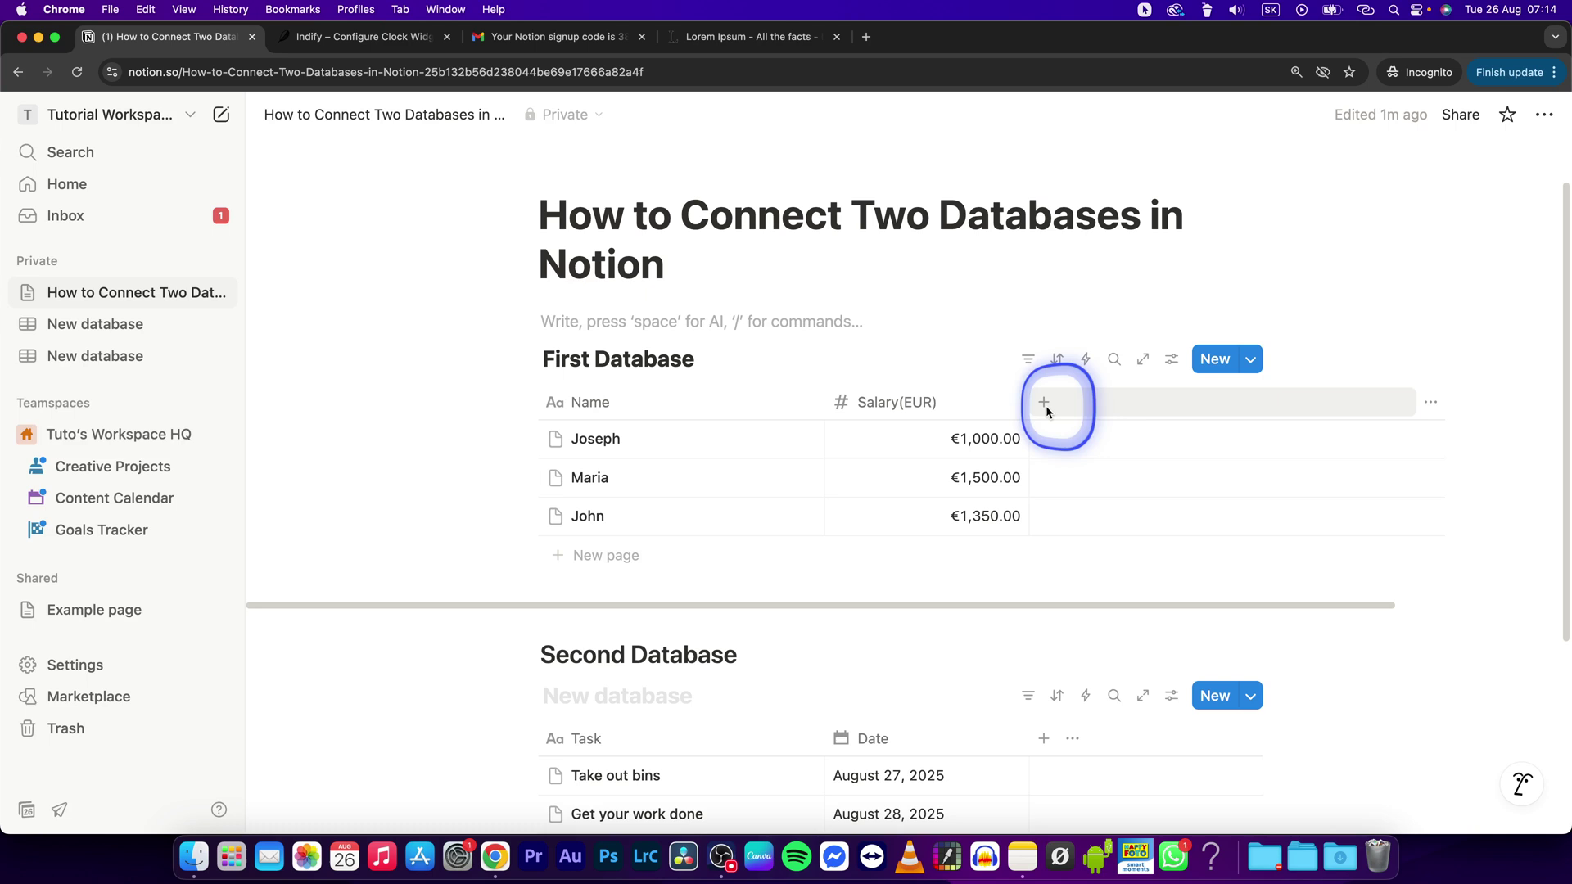
pyautogui.scroll(-3, 1146, 647)
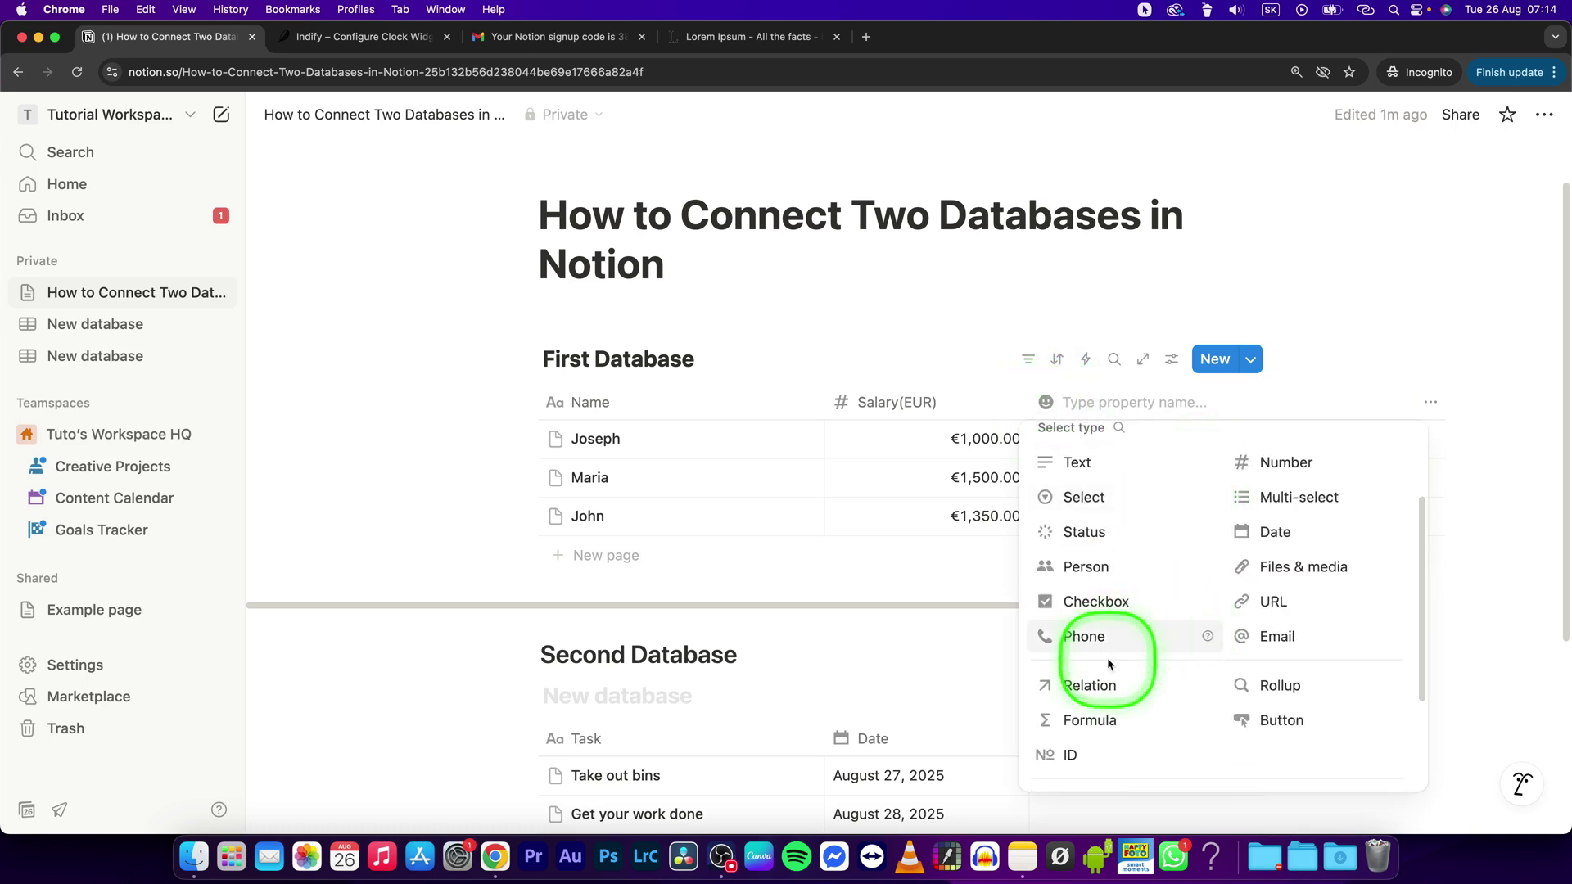
pyautogui.click(1107, 659)
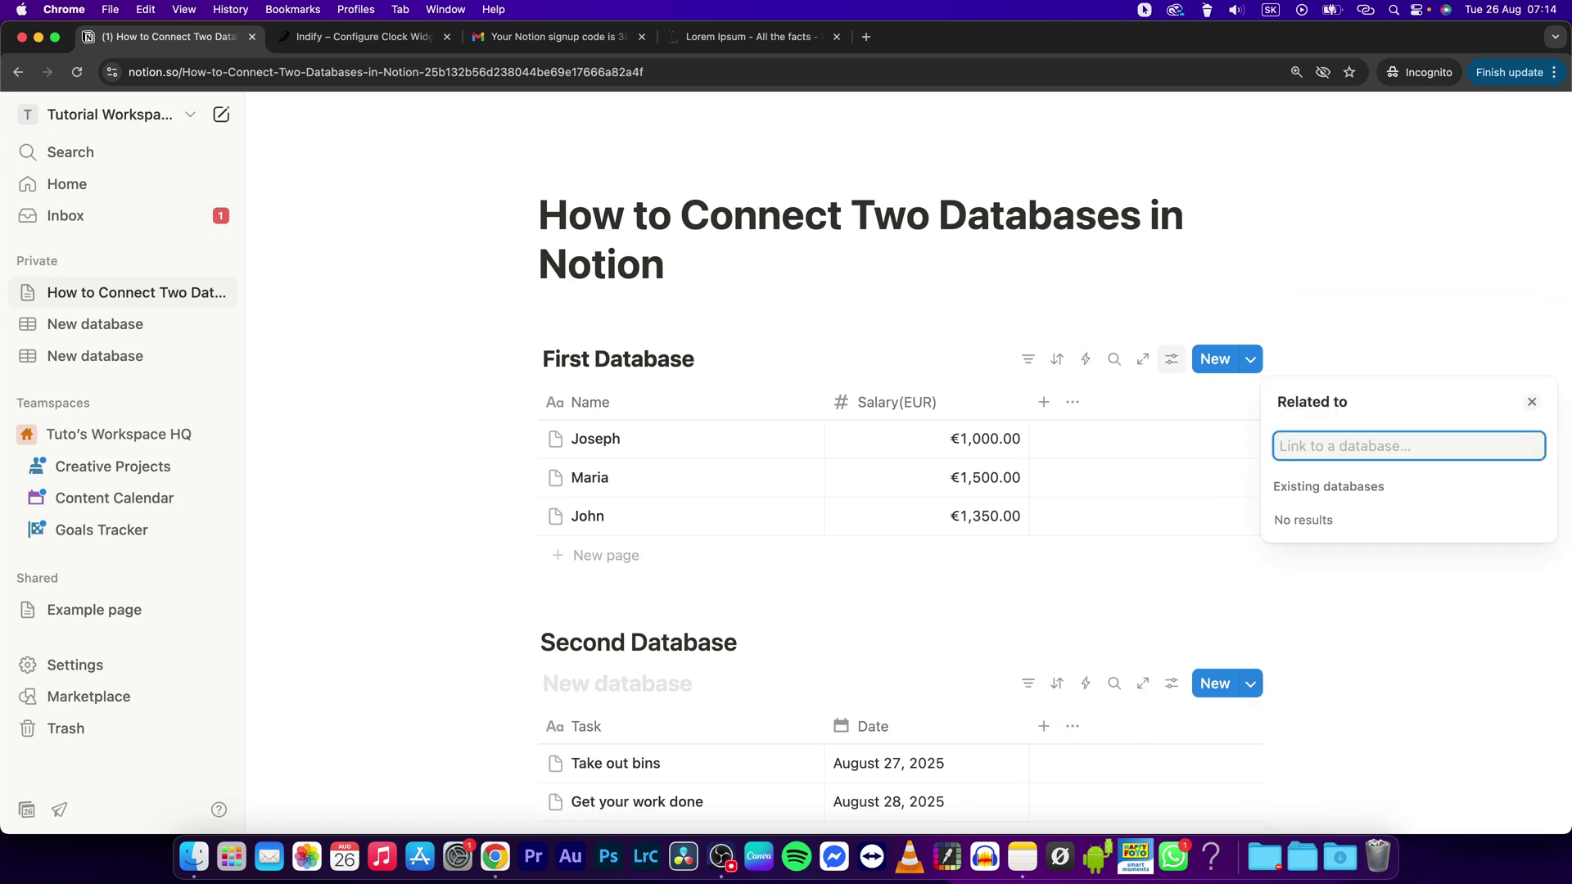
# Step: Close the link panel and title the second table 'Second Database'
pyautogui.click(955, 414)
pyautogui.click(653, 682)
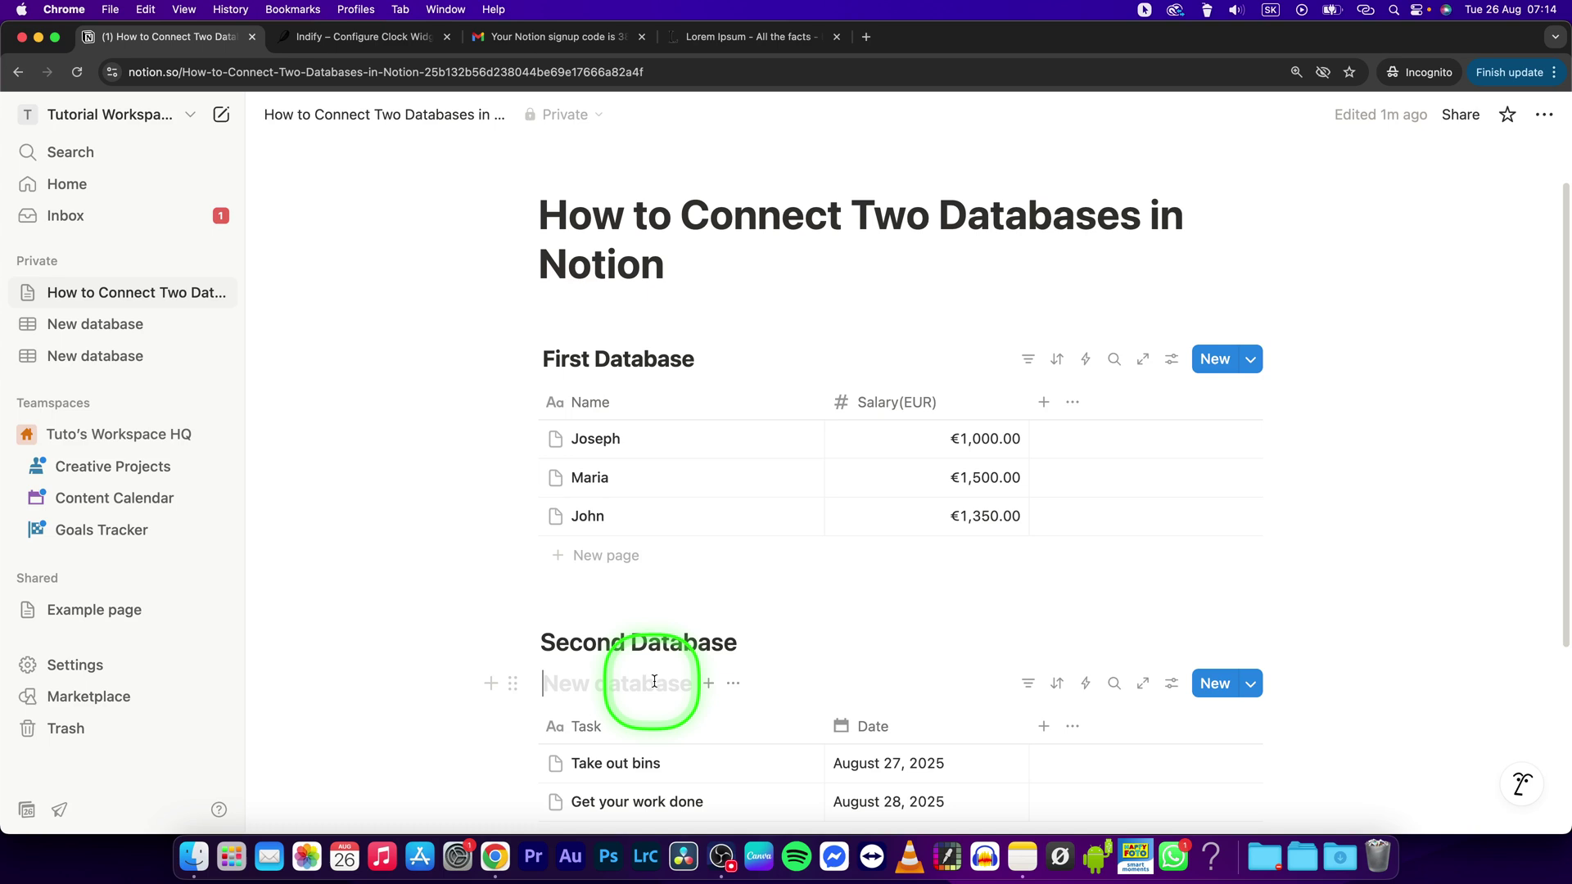
pyautogui.write('Second Database')
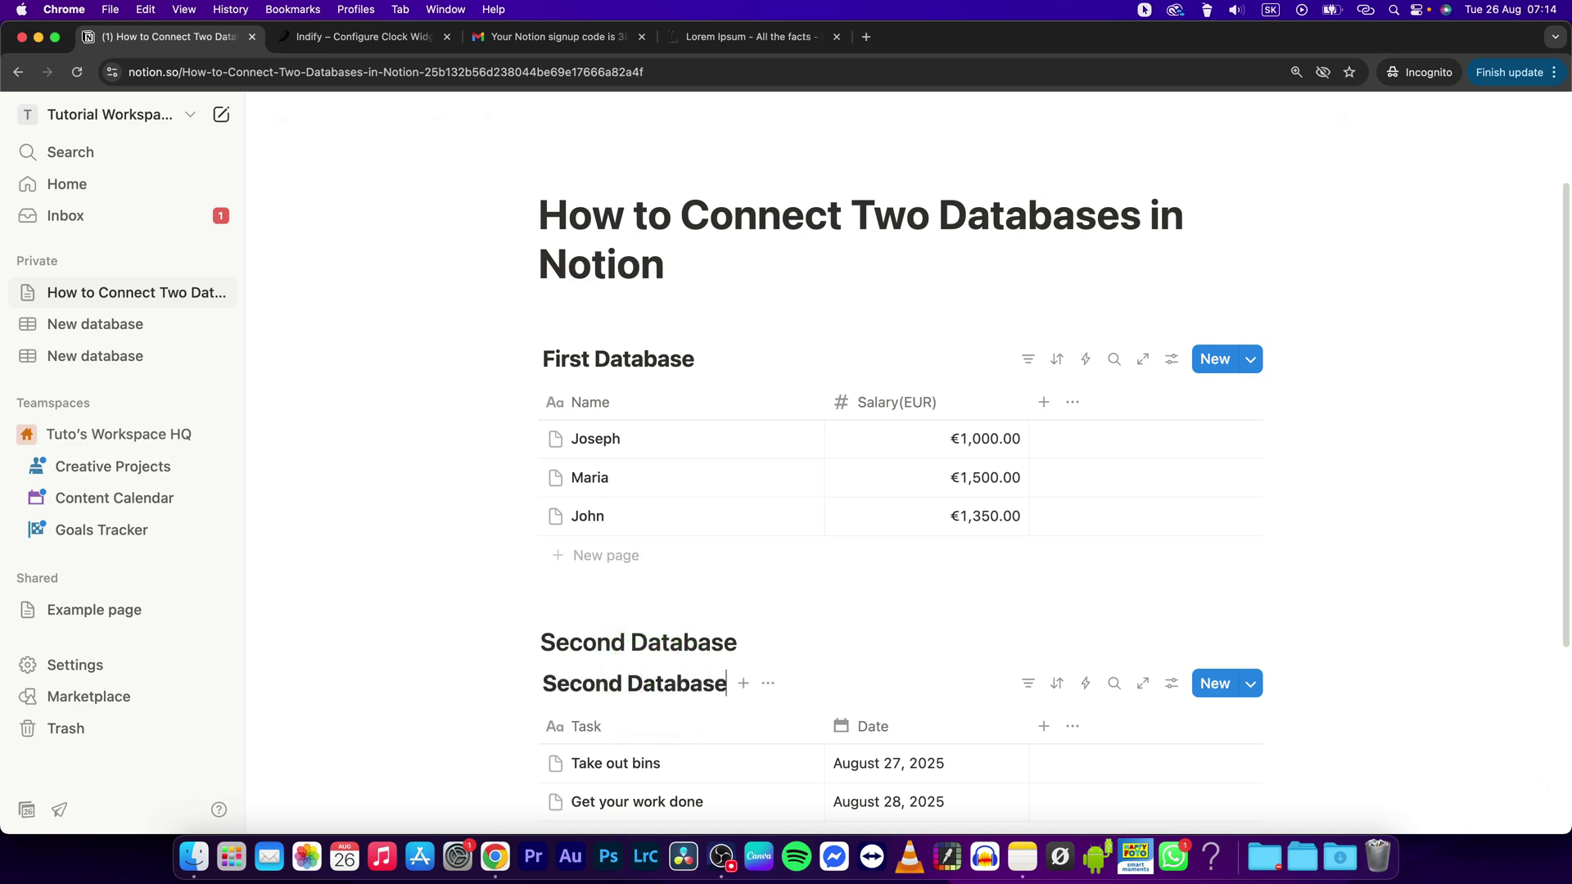
pyautogui.click(449, 600)
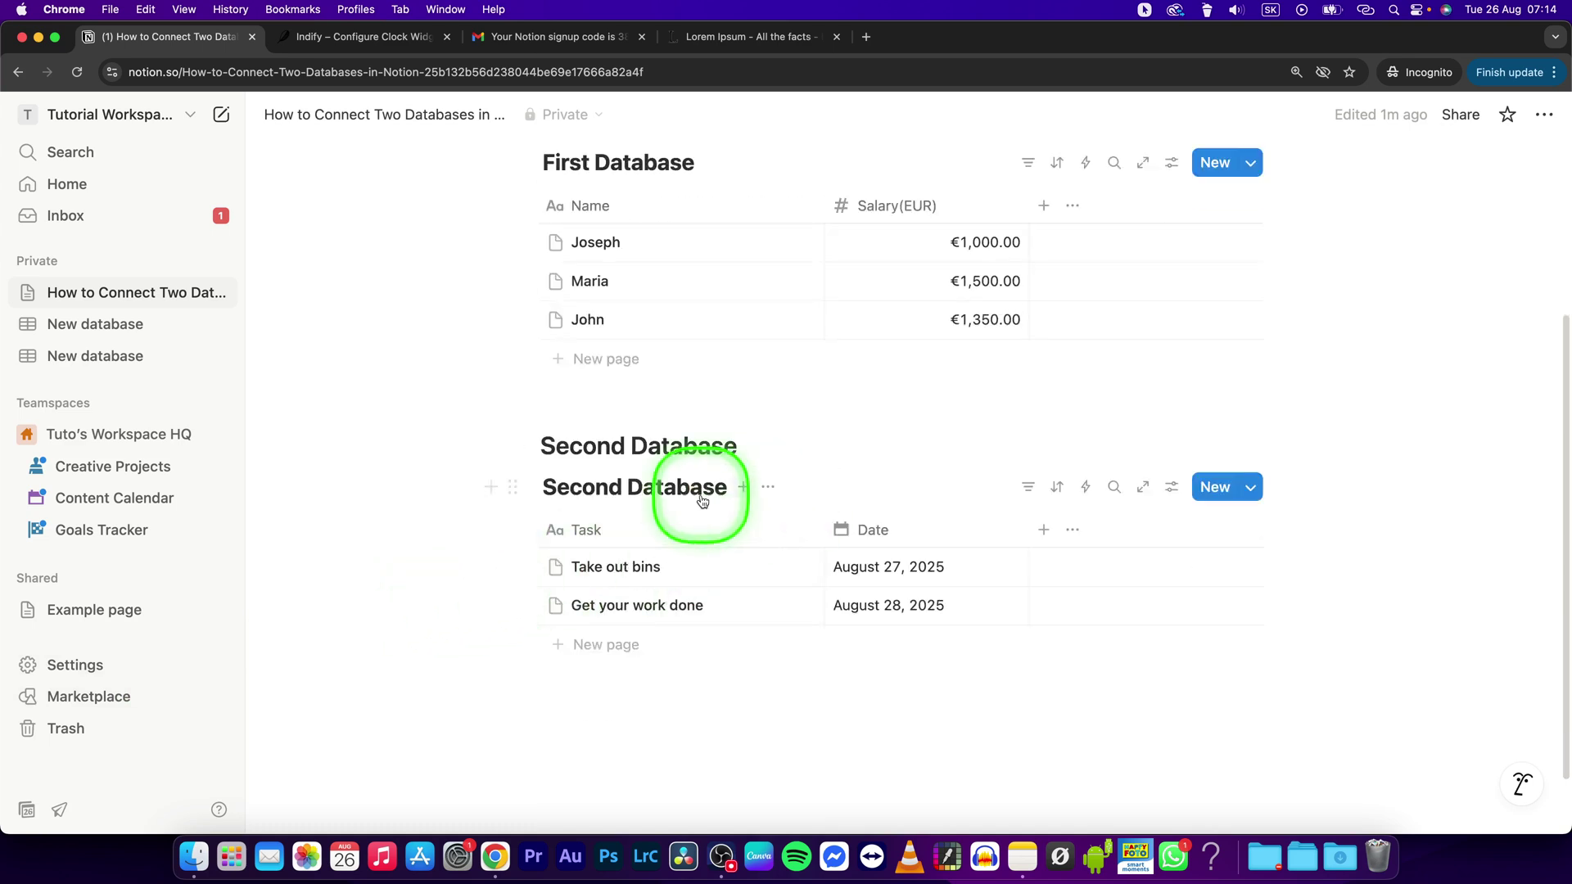
# Step: Add a Relation property to First Database targeting Second Database, found by searching 'Secon'
pyautogui.click(1043, 402)
pyautogui.scroll(-3, 1088, 604)
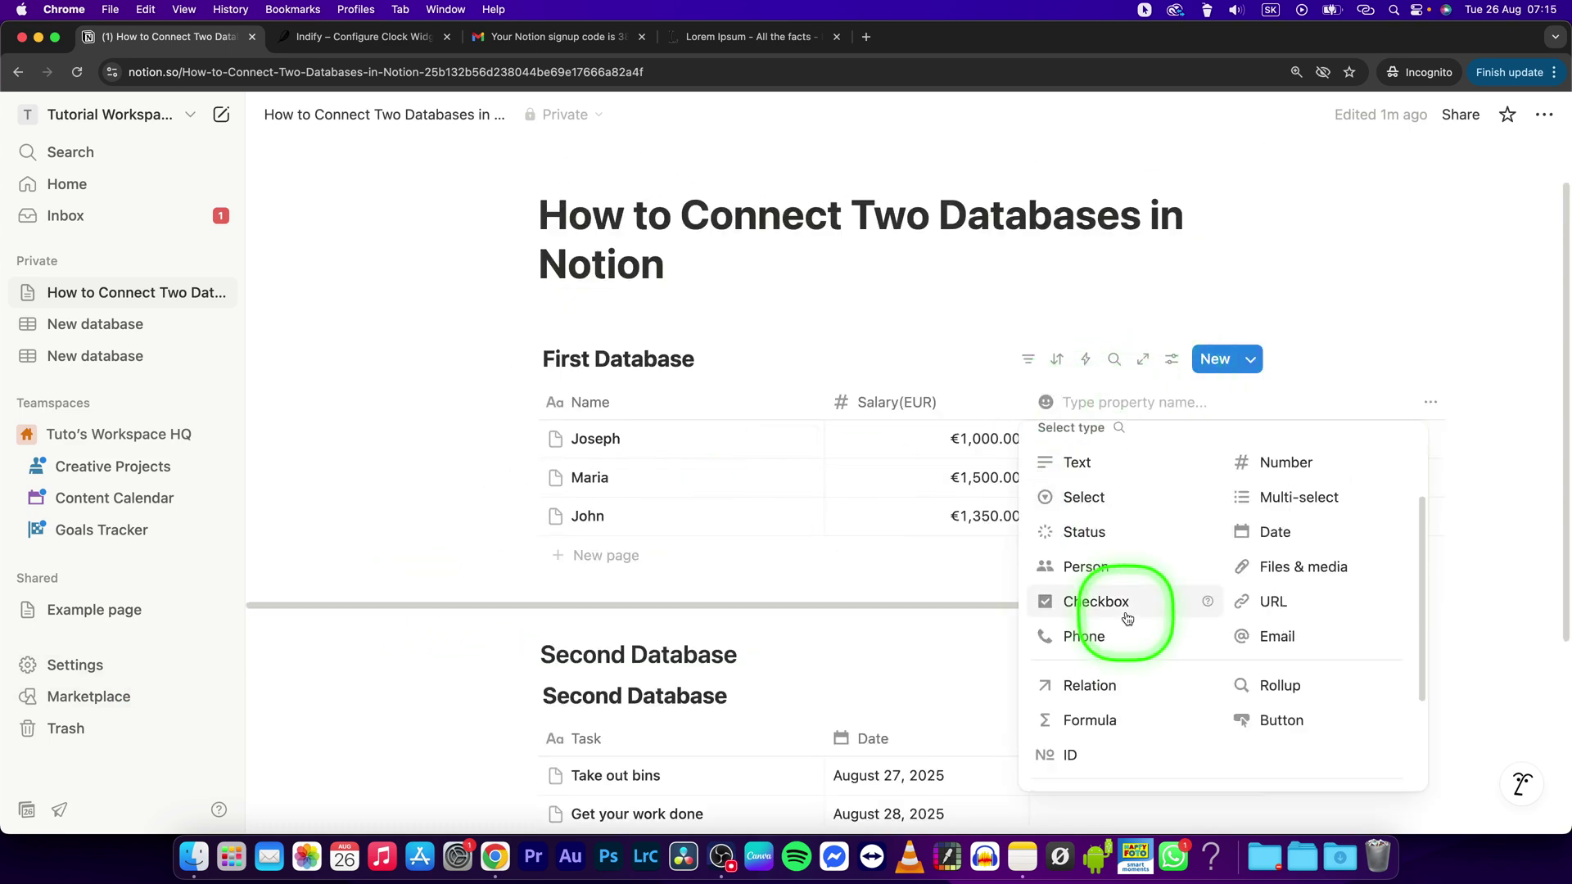
pyautogui.click(1093, 690)
pyautogui.write('Secon')
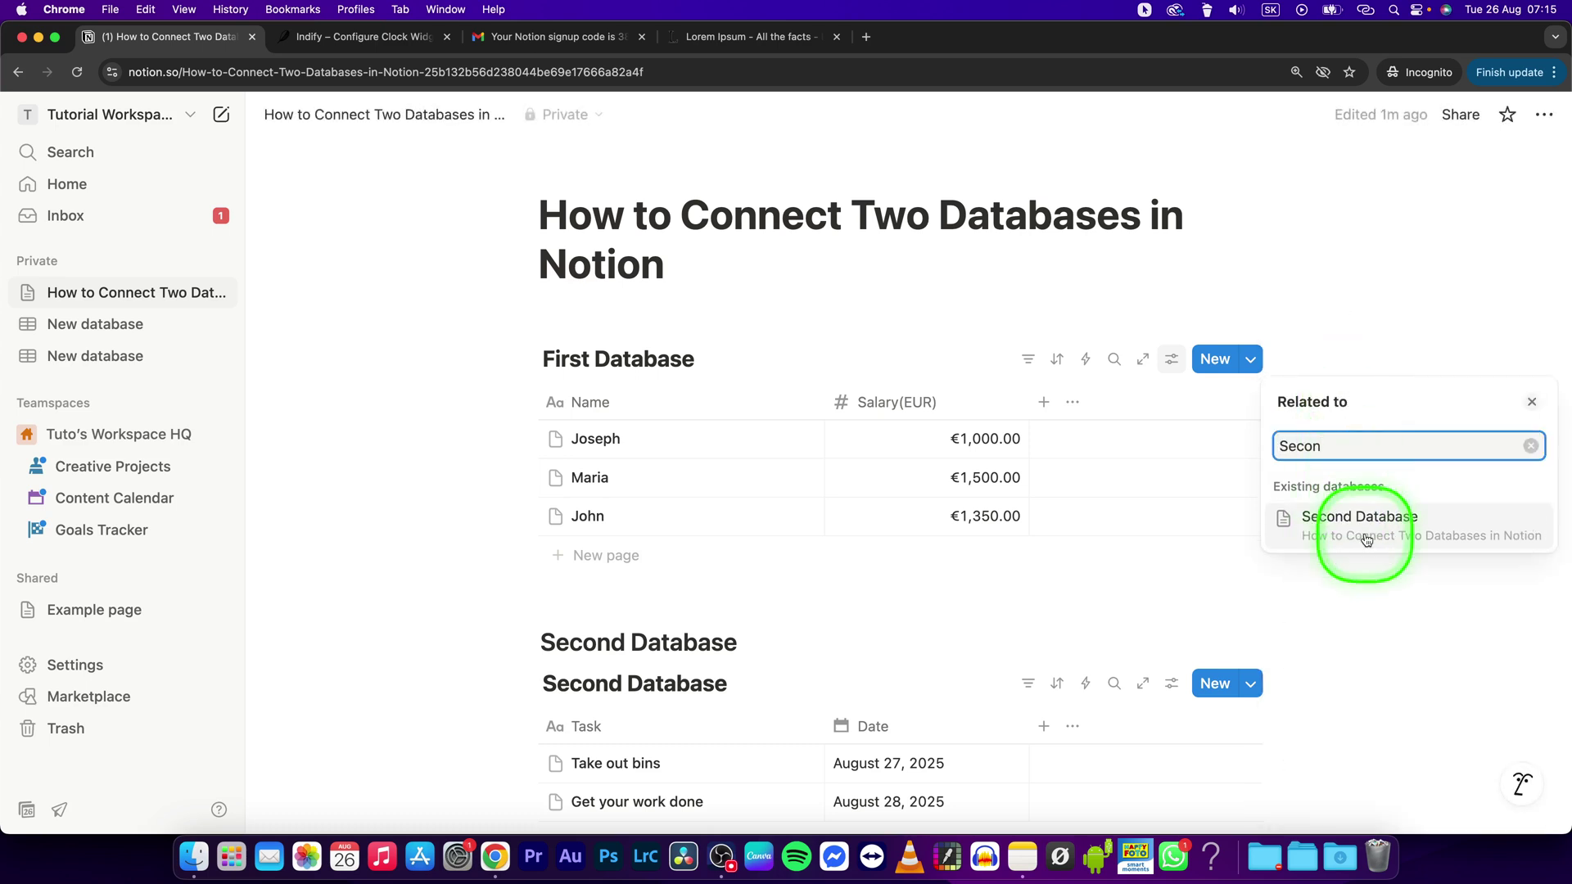
pyautogui.click(1367, 539)
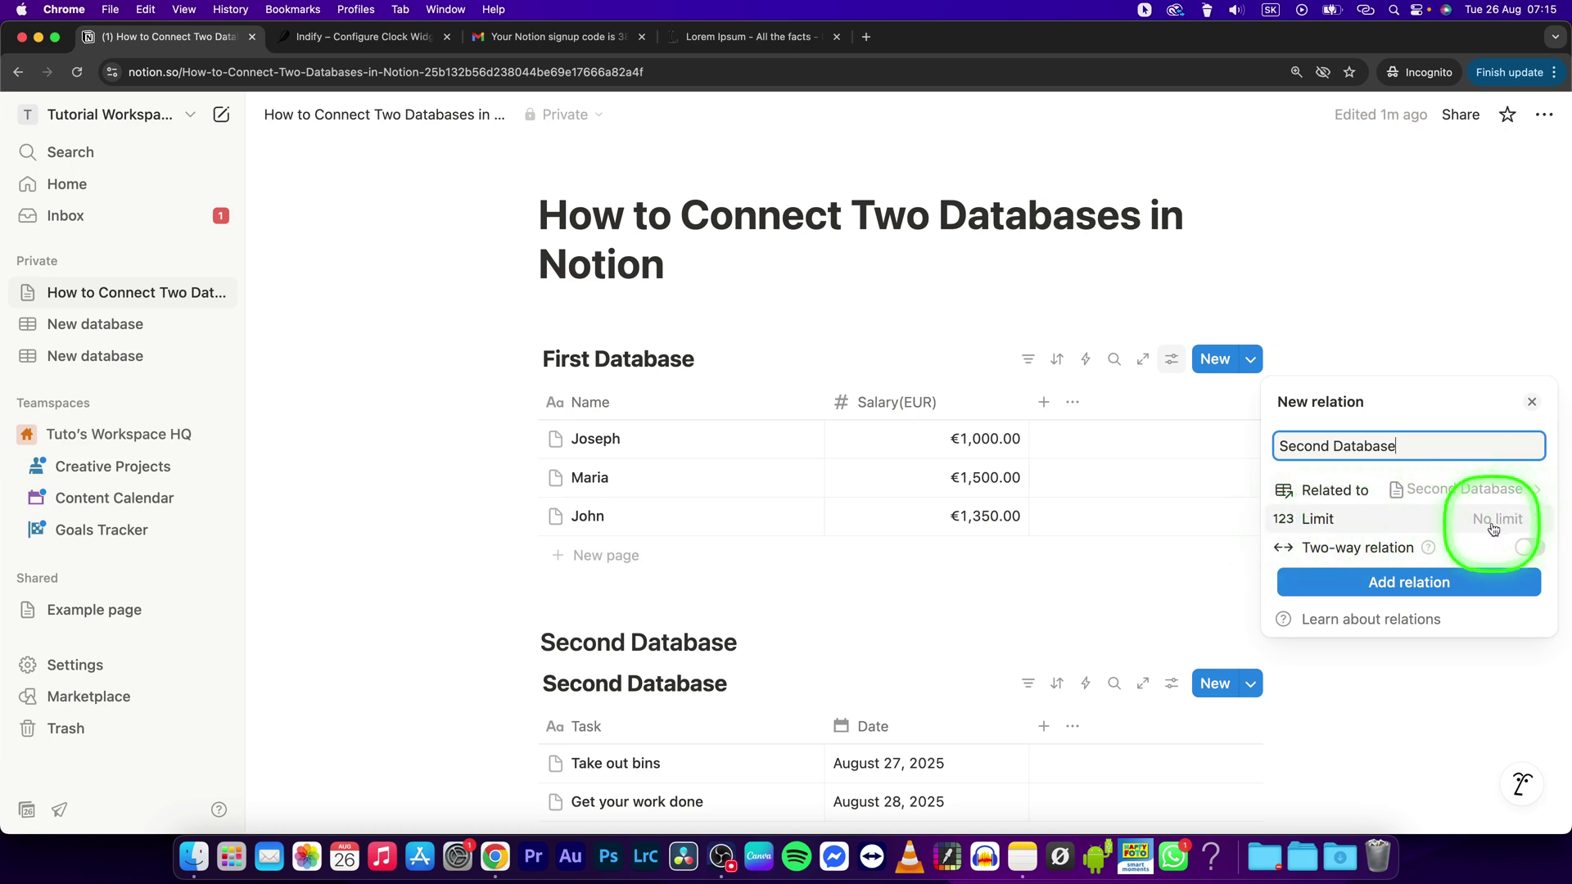
# Step: Enable Two-way relation, name the related property 'First Database', and add the relation
pyautogui.click(1526, 554)
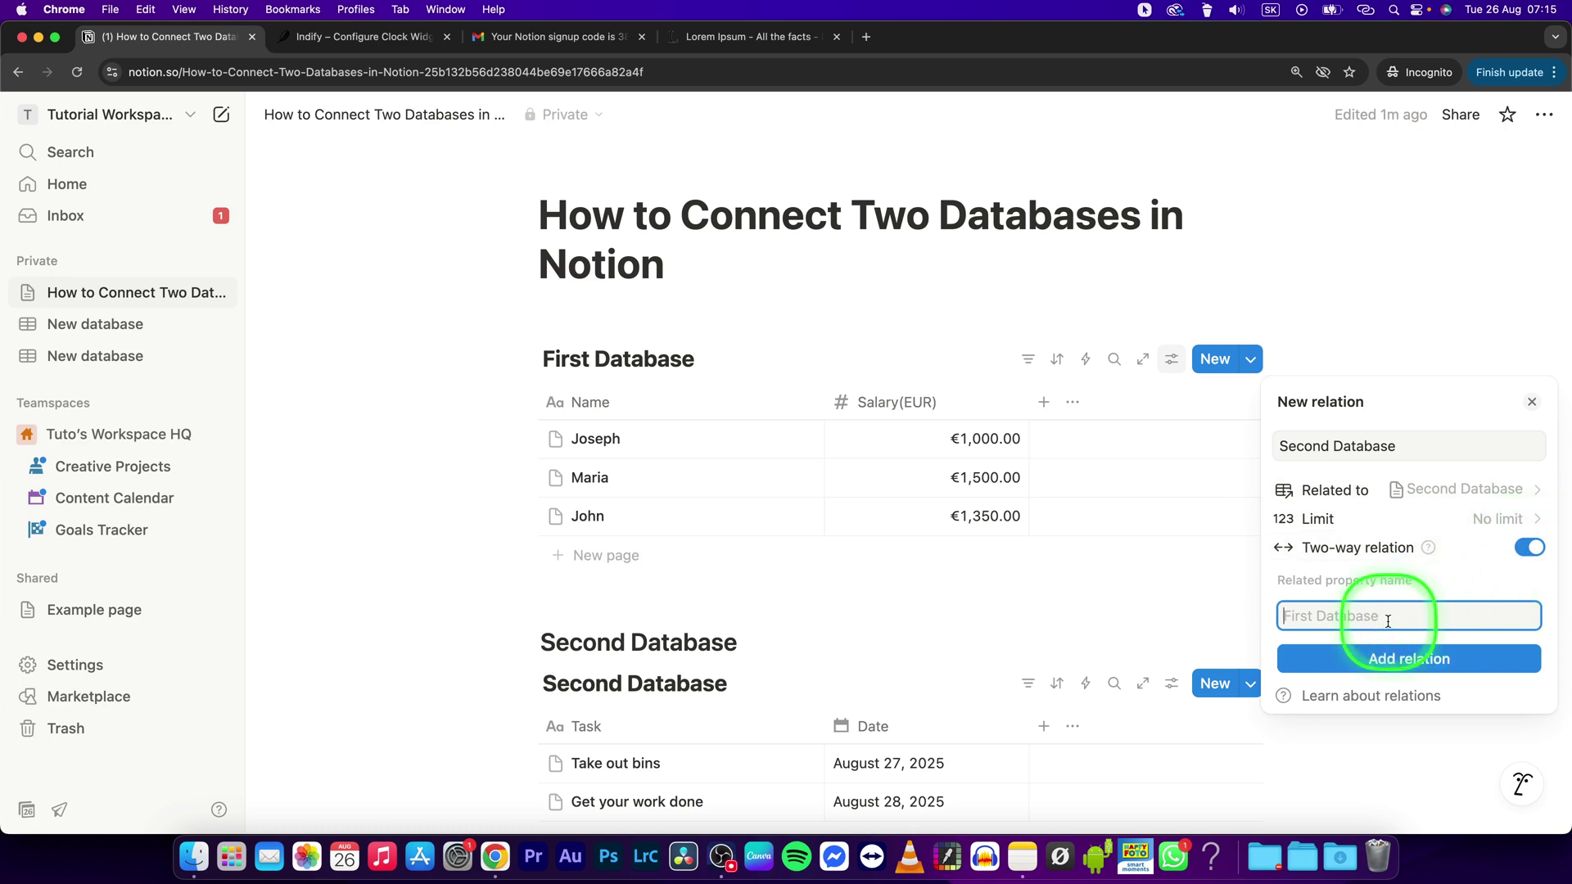
pyautogui.moveTo(1420, 555)
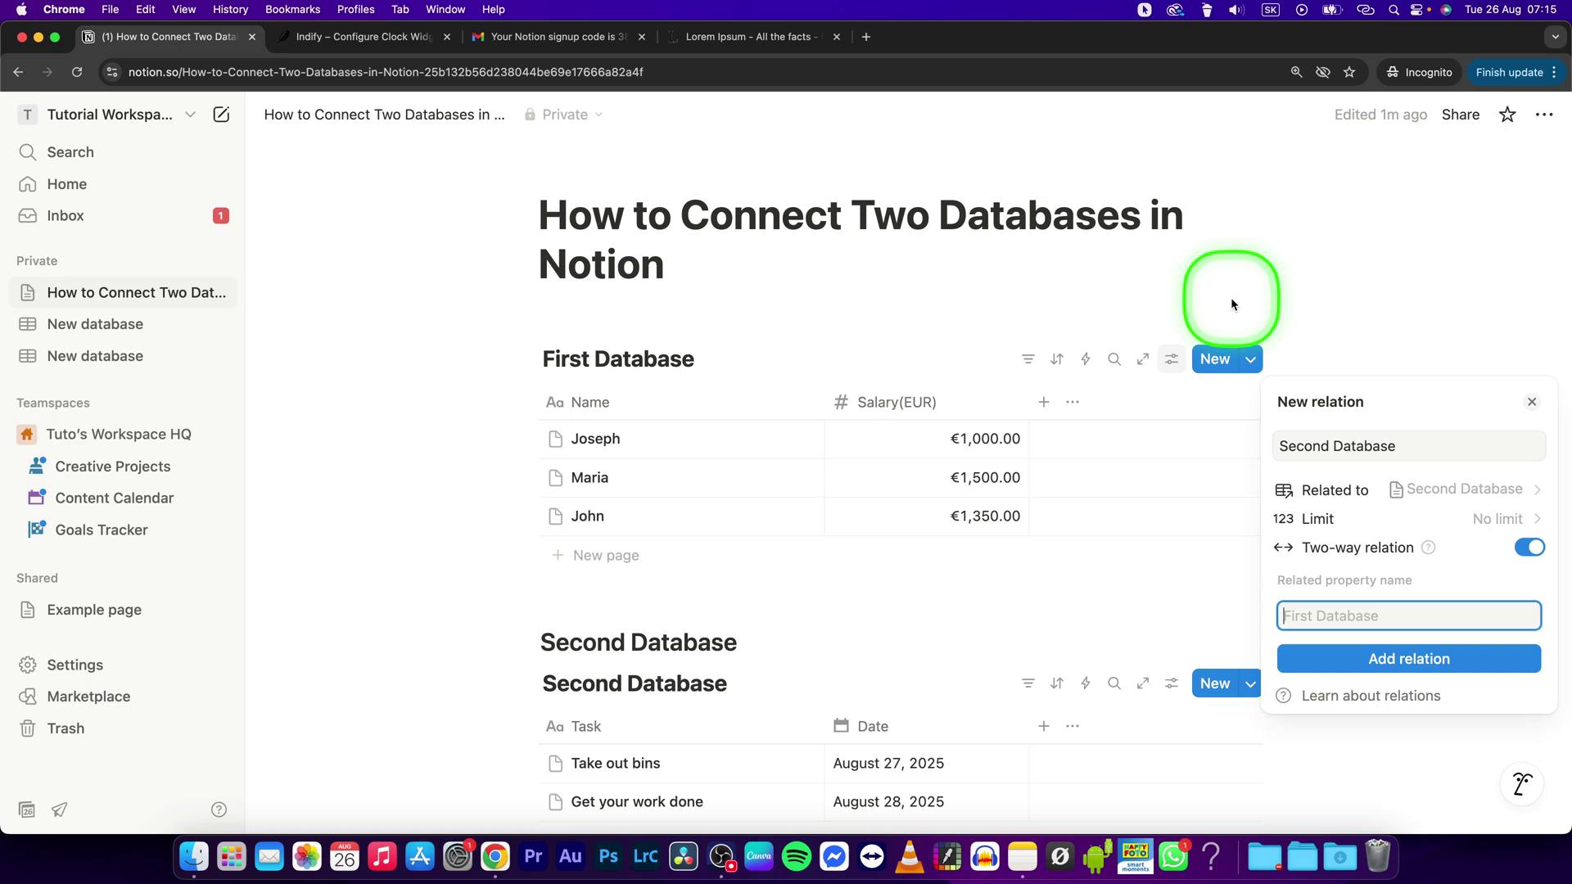
pyautogui.write('Fir')
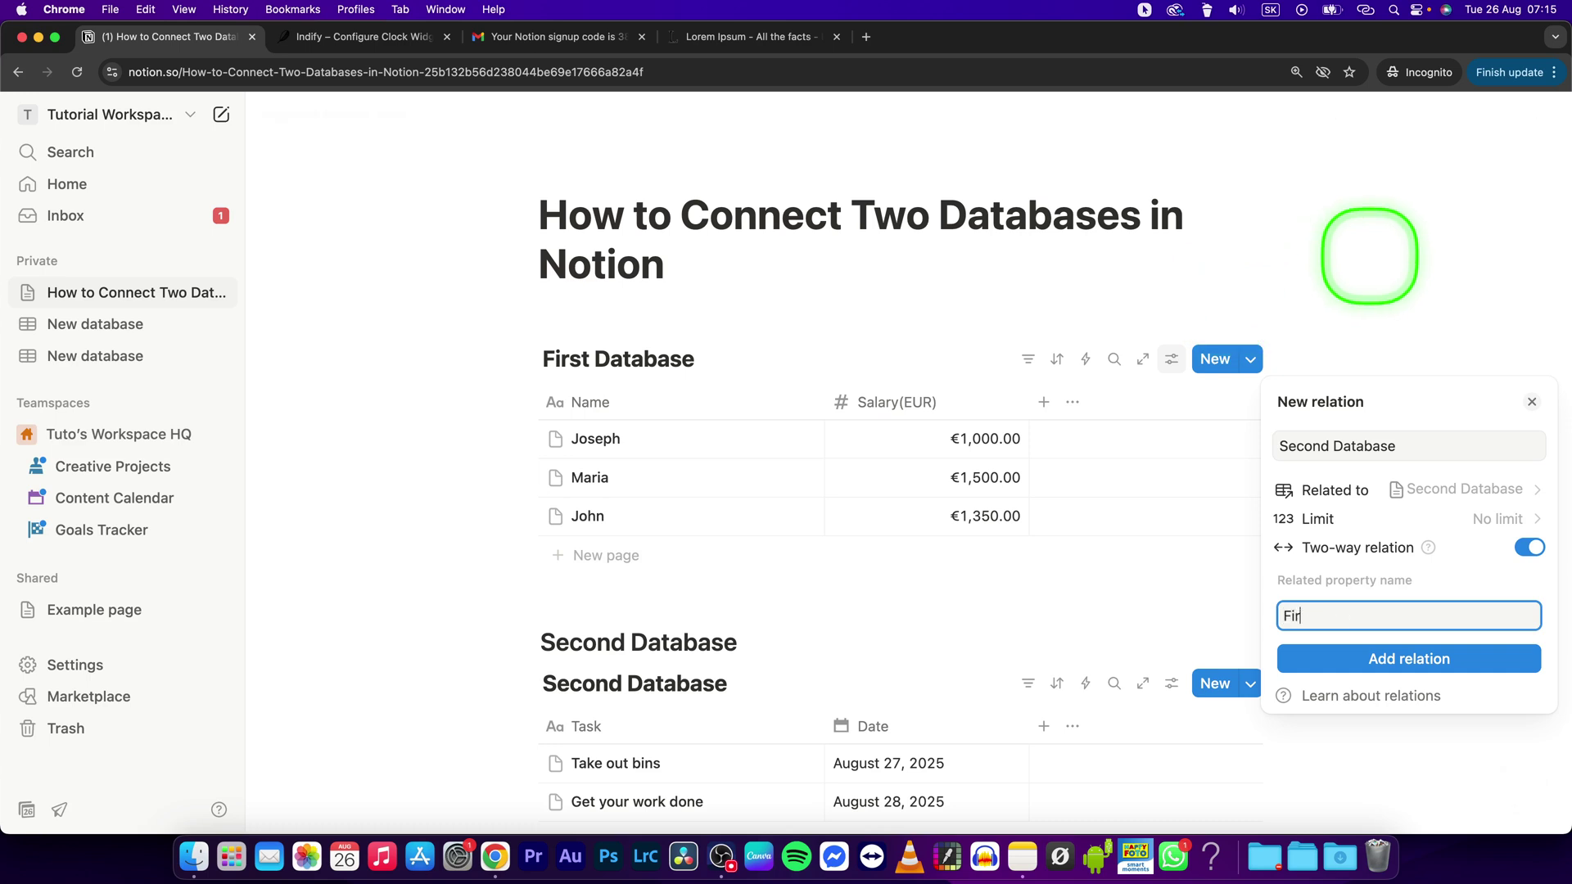
pyautogui.write('st Database')
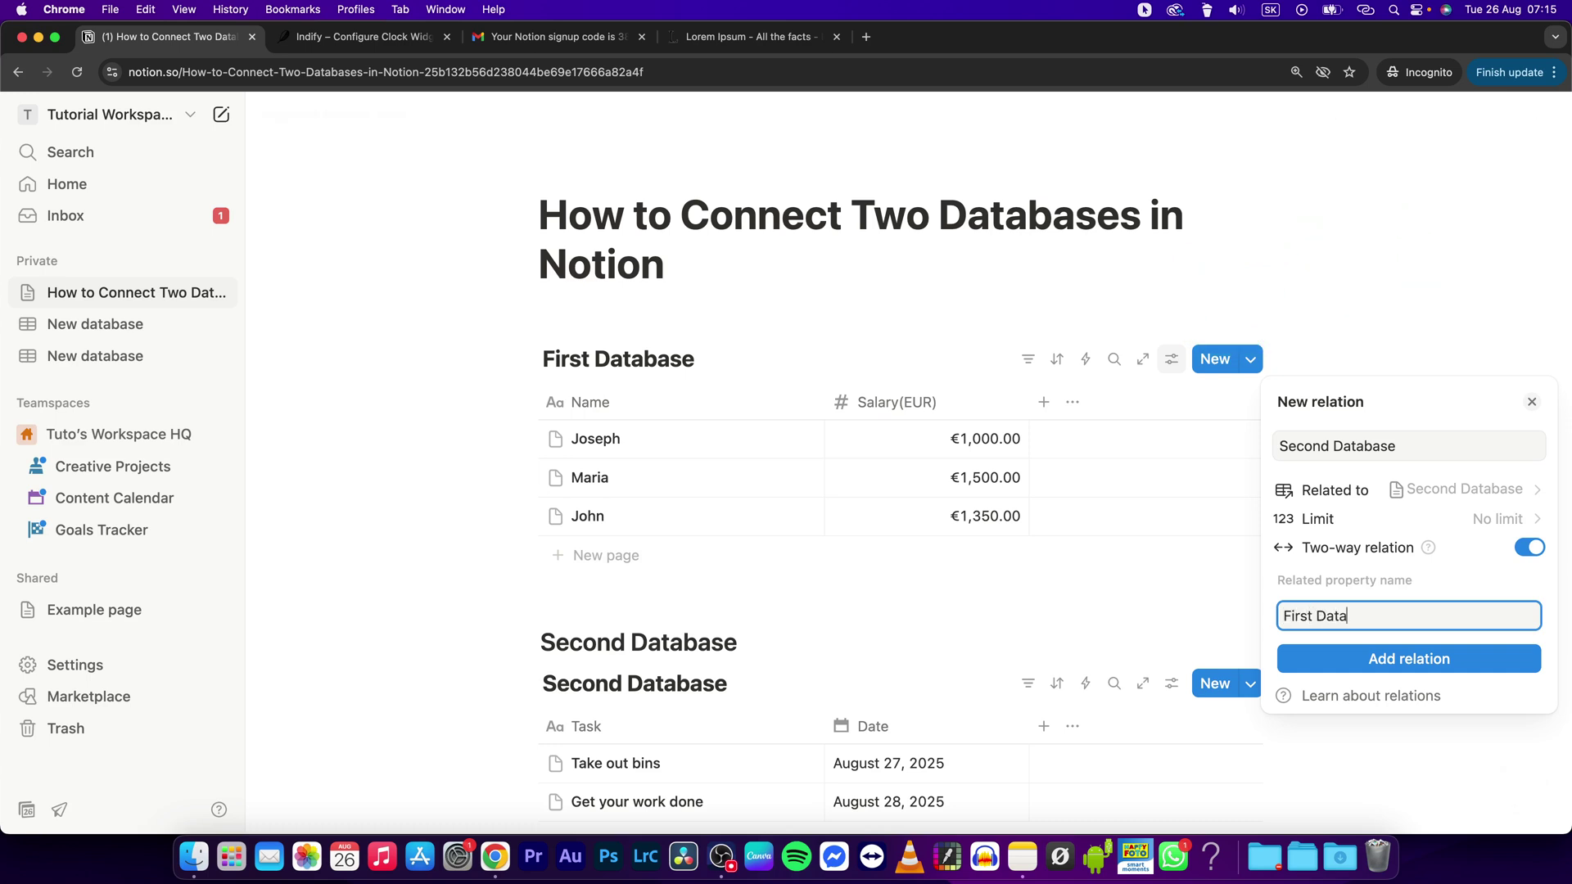
pyautogui.click(1403, 659)
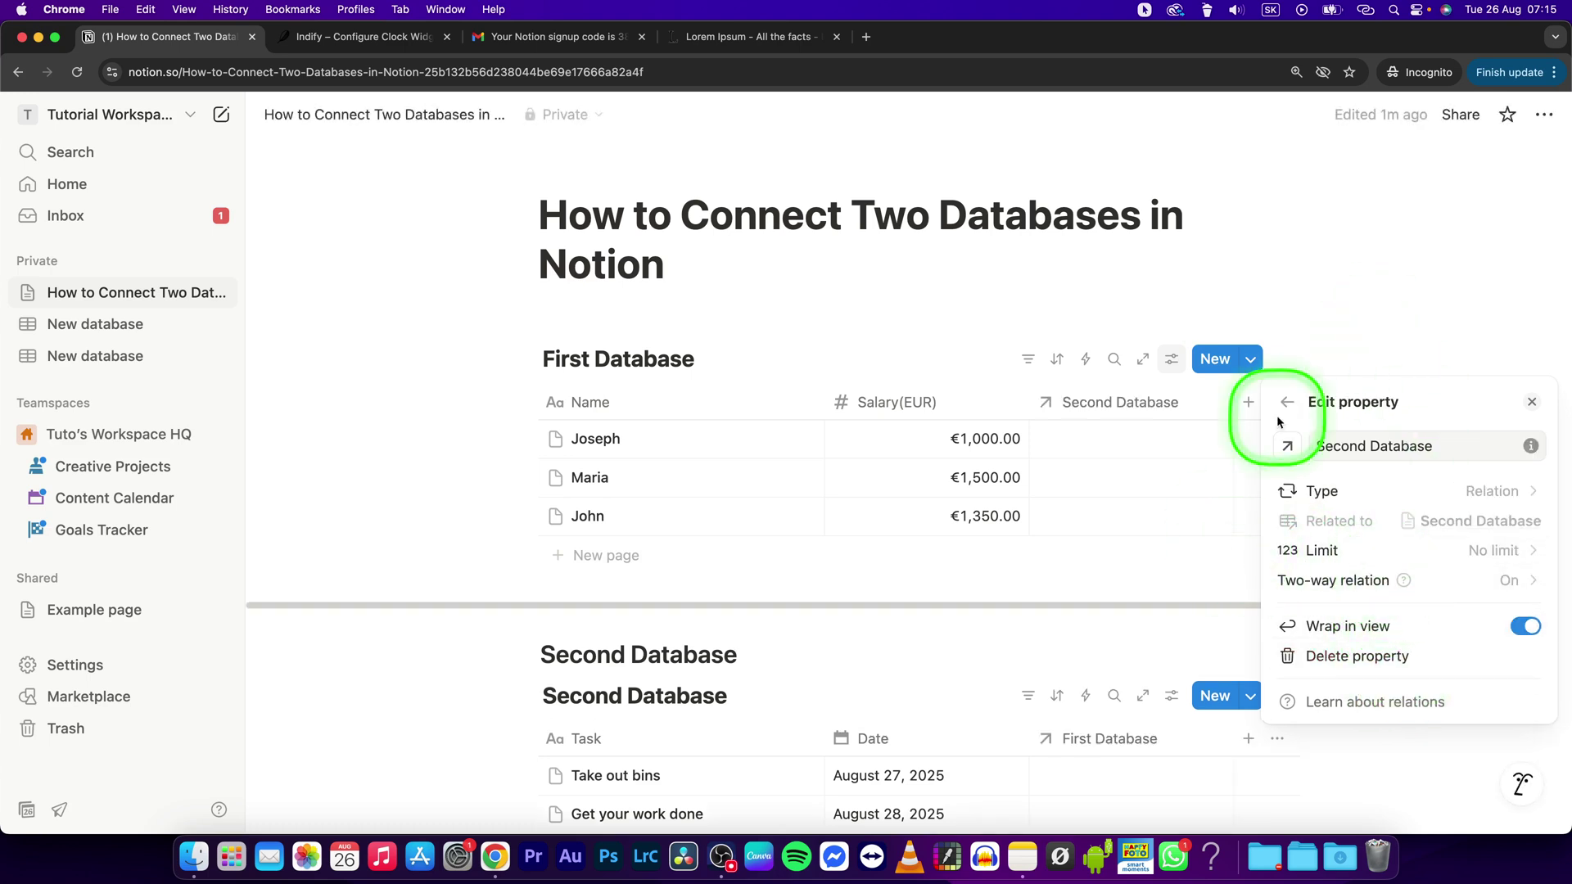
# Step: Link the first person's row to the Take out bins task
pyautogui.click(1526, 270)
pyautogui.scroll(-3, 1129, 491)
pyautogui.scroll(2, 1129, 357)
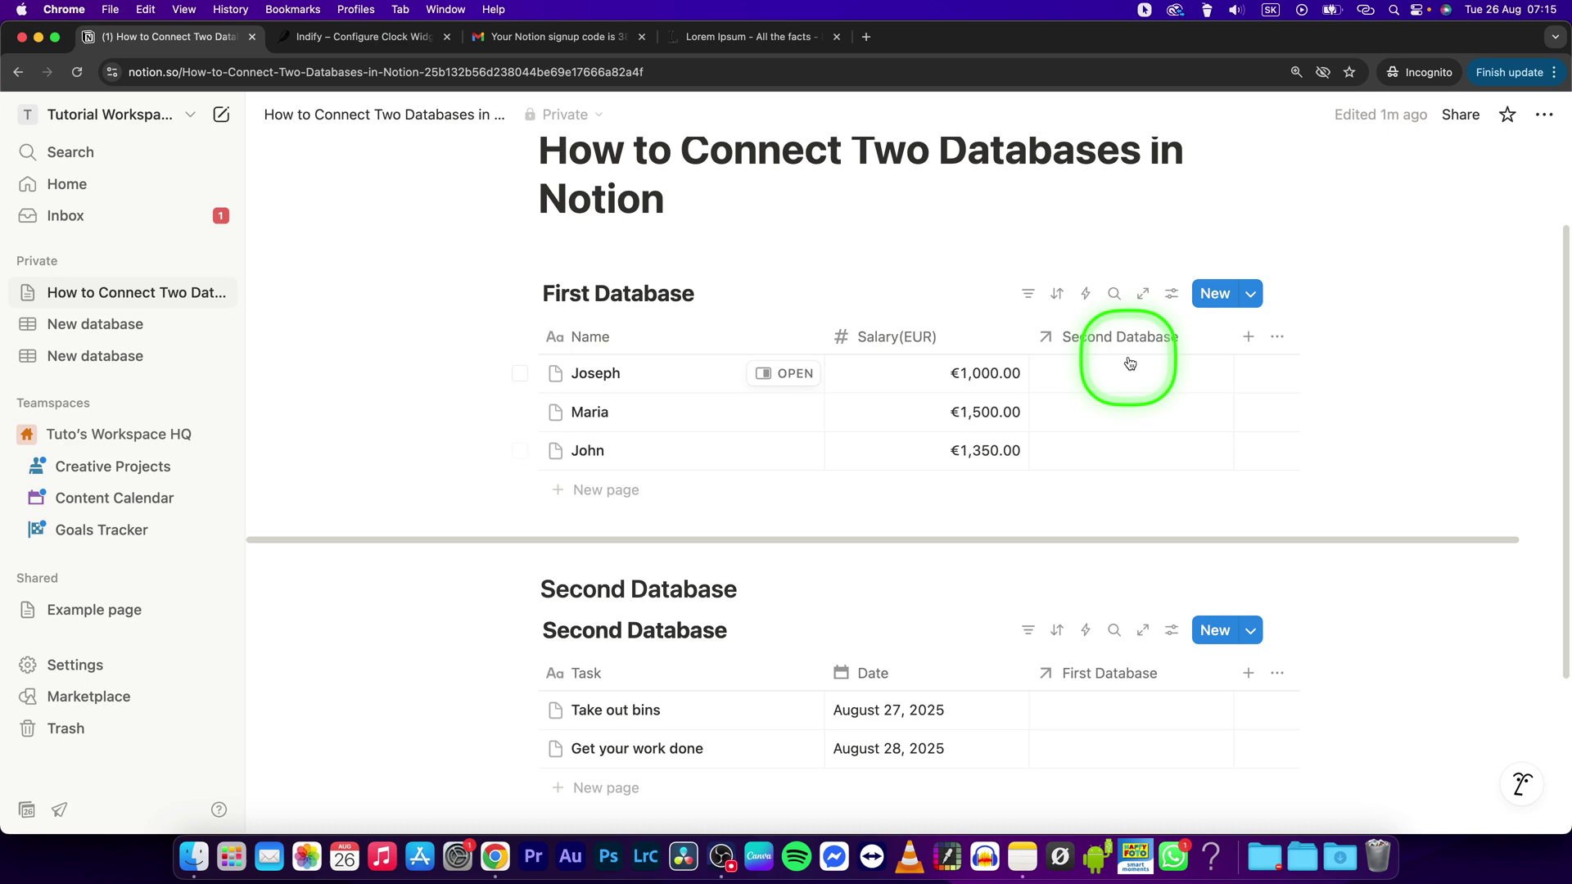
pyautogui.scroll(-1, 1113, 532)
pyautogui.scroll(-1, 1098, 728)
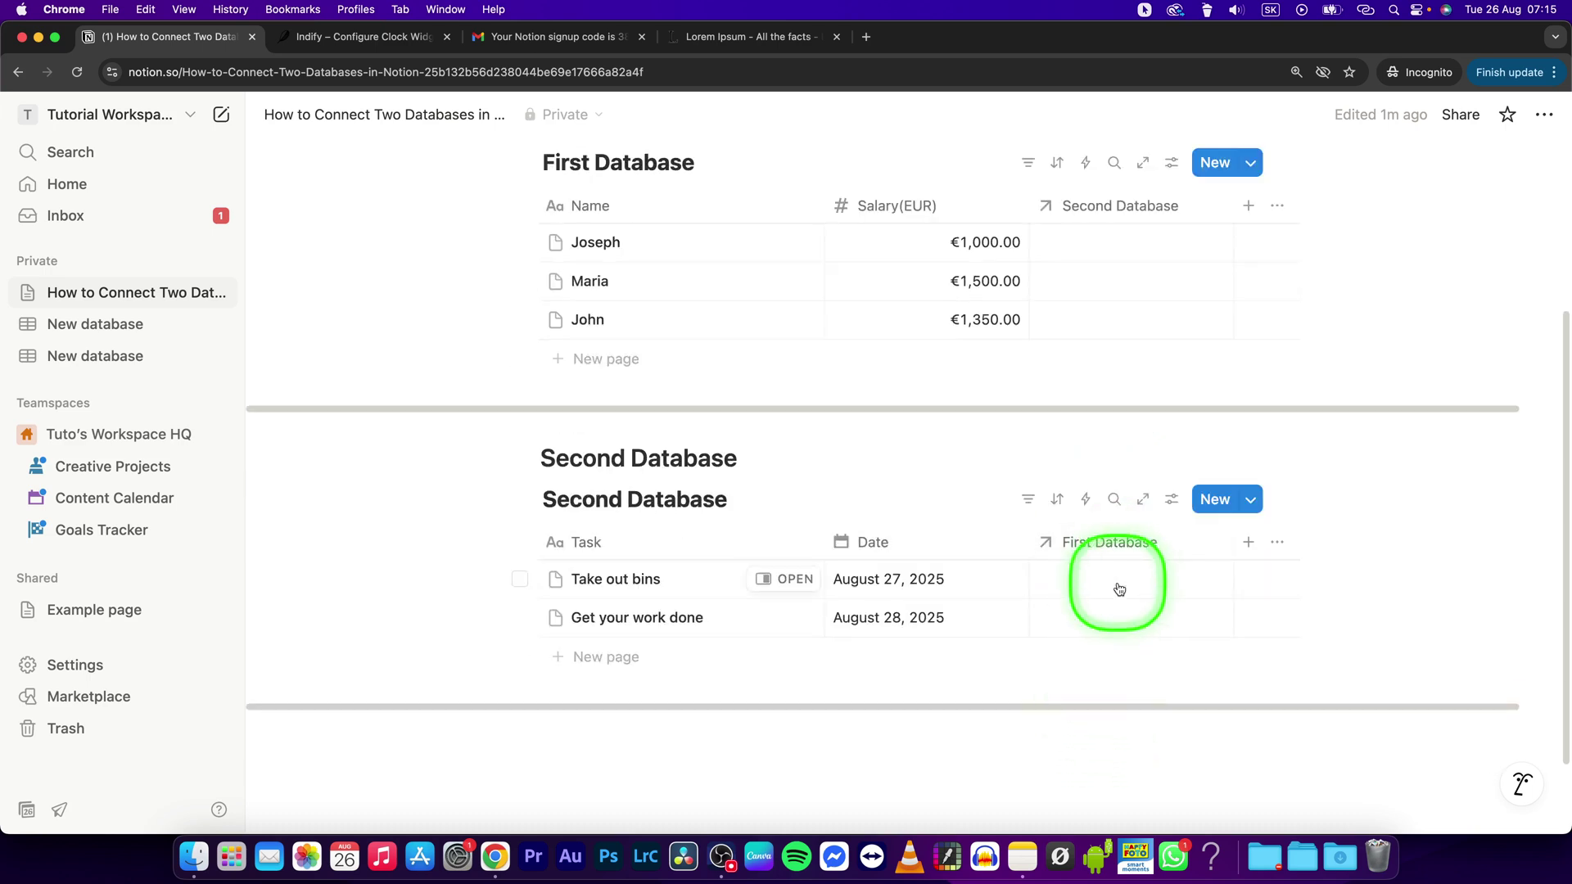
pyautogui.click(1116, 581)
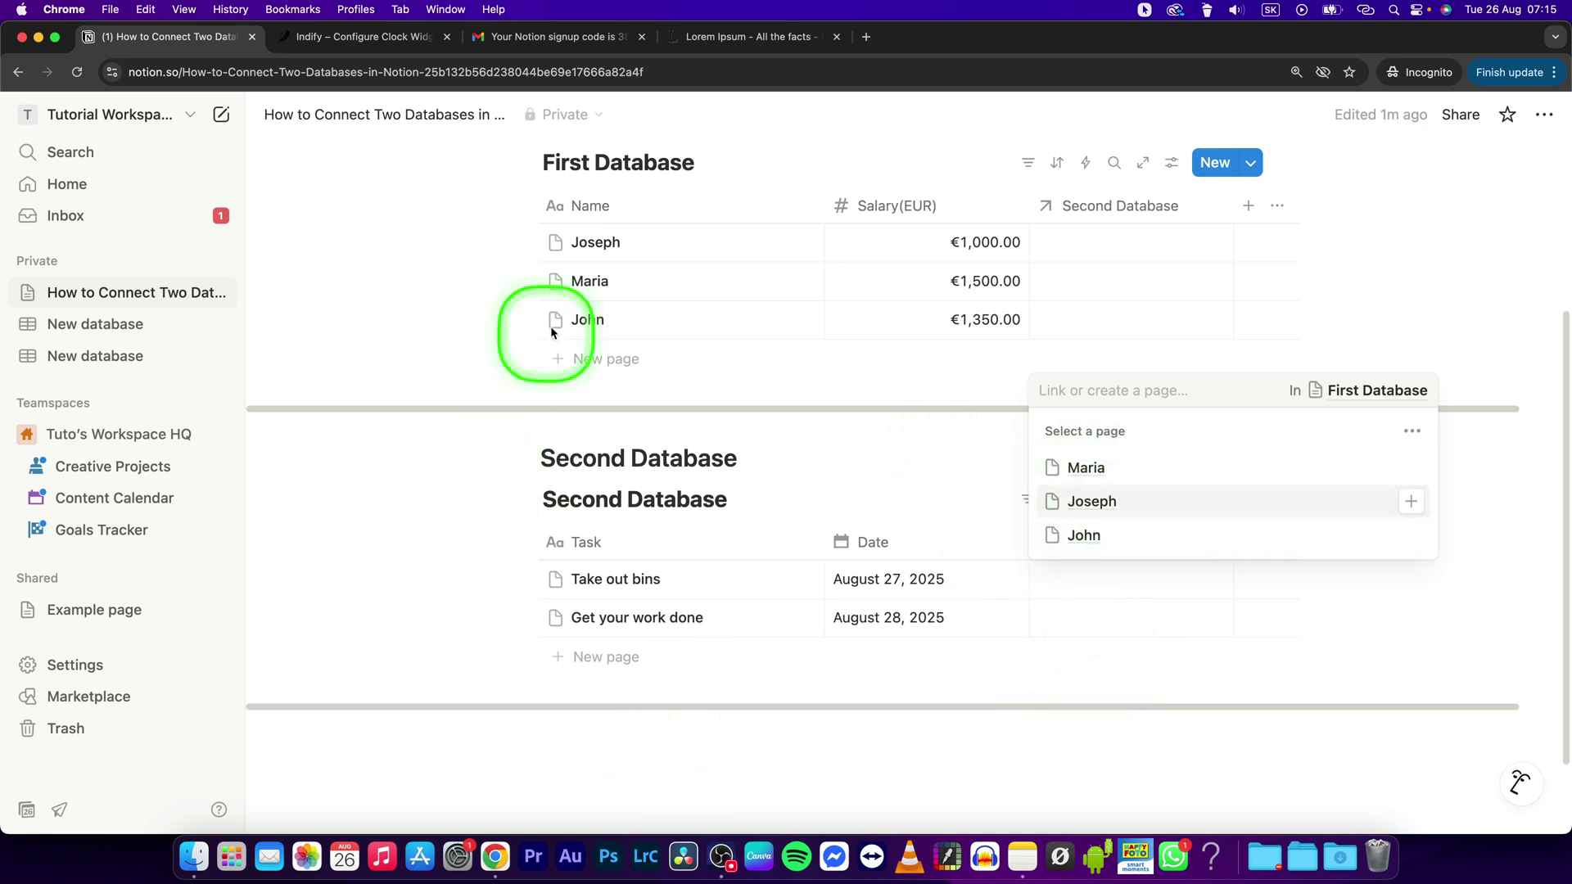
pyautogui.press('Escape')
pyautogui.scroll(3, 1024, 442)
pyautogui.click(1105, 440)
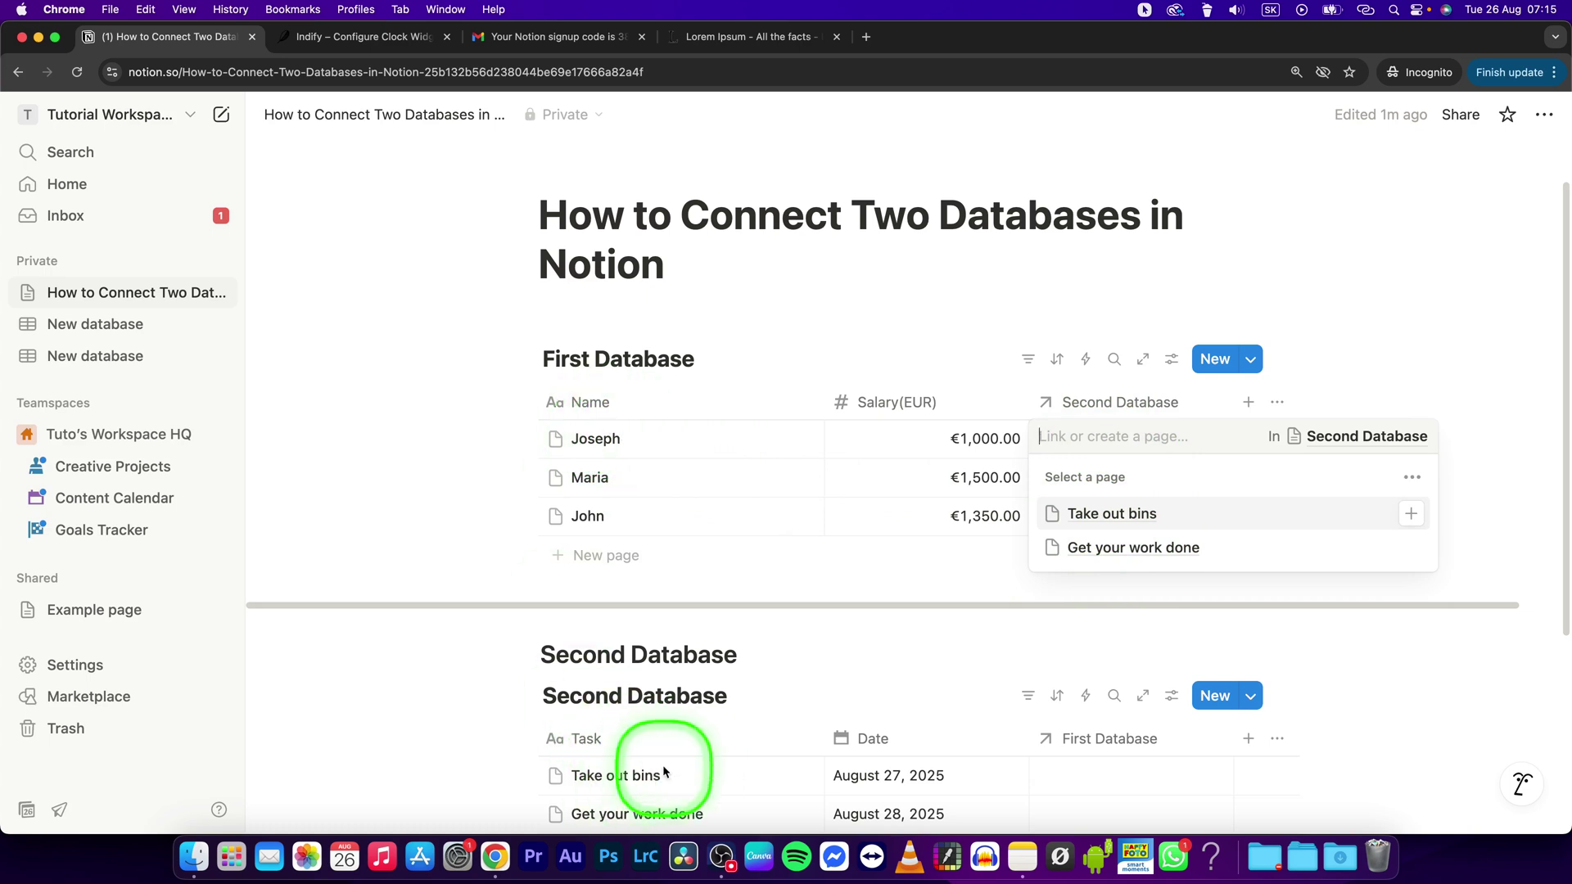
pyautogui.click(1125, 516)
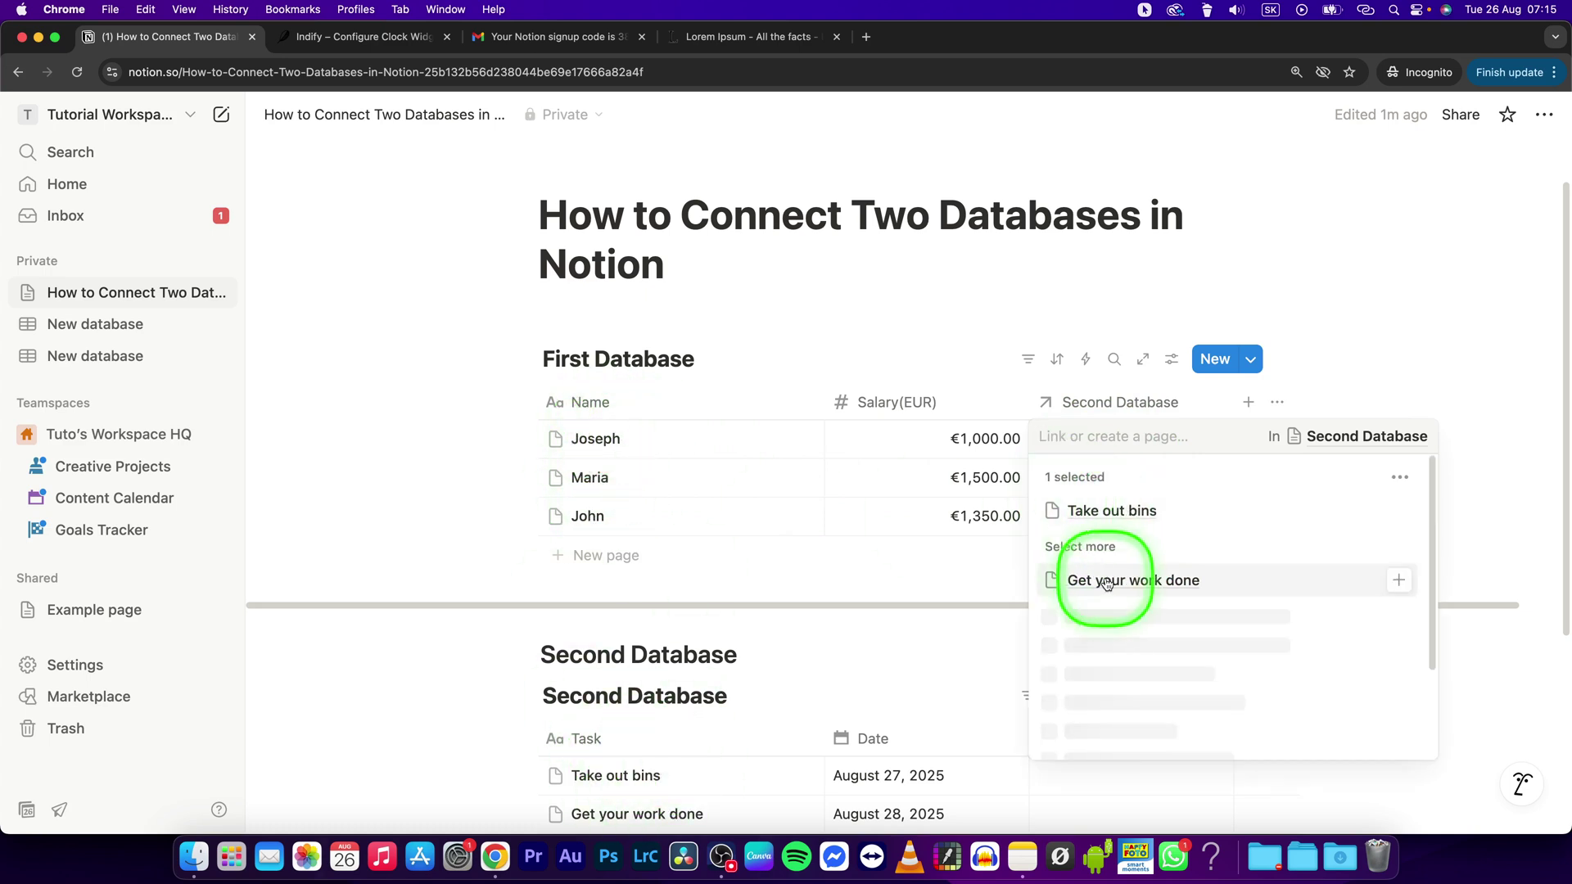
pyautogui.click(1459, 336)
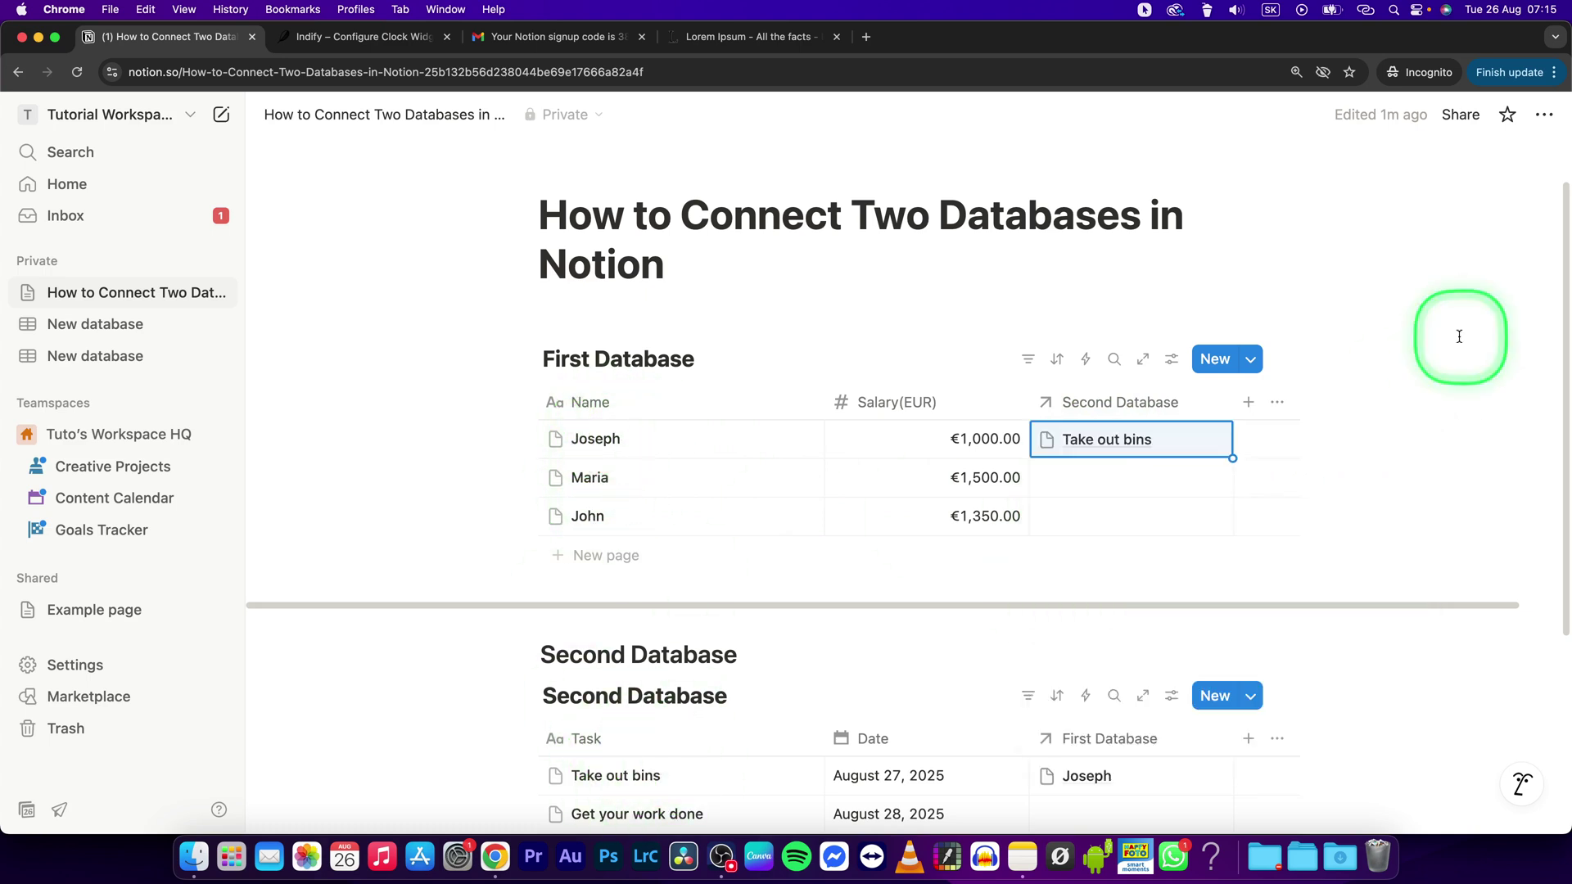
# Step: Link the second person's row to the Get your work done task
pyautogui.click(1091, 484)
pyautogui.click(1114, 589)
pyautogui.click(1375, 440)
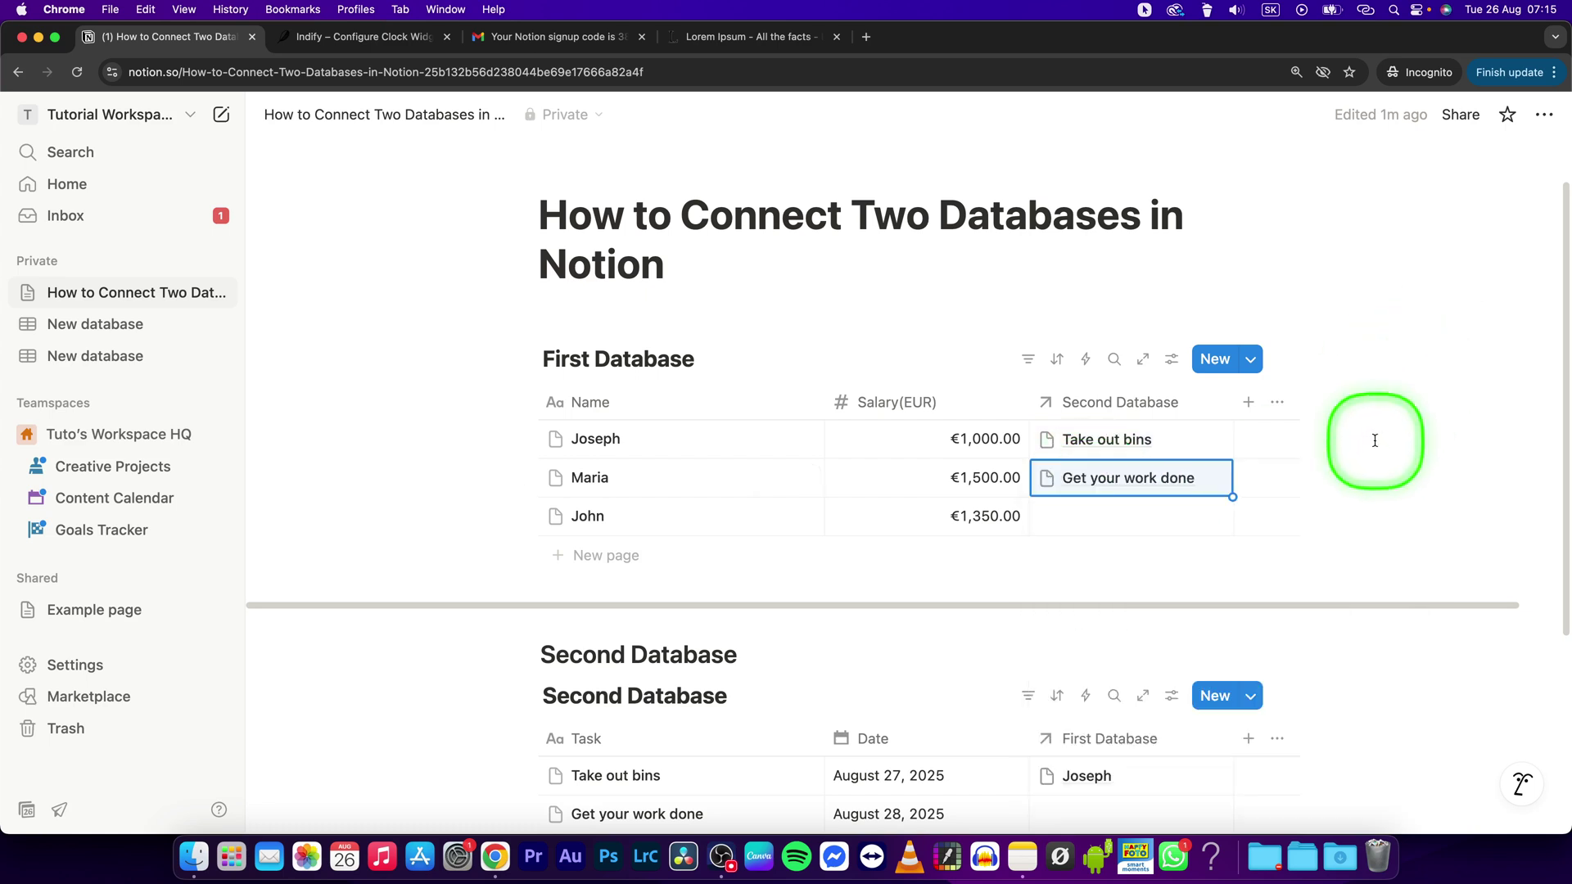
pyautogui.scroll(-4, 971, 614)
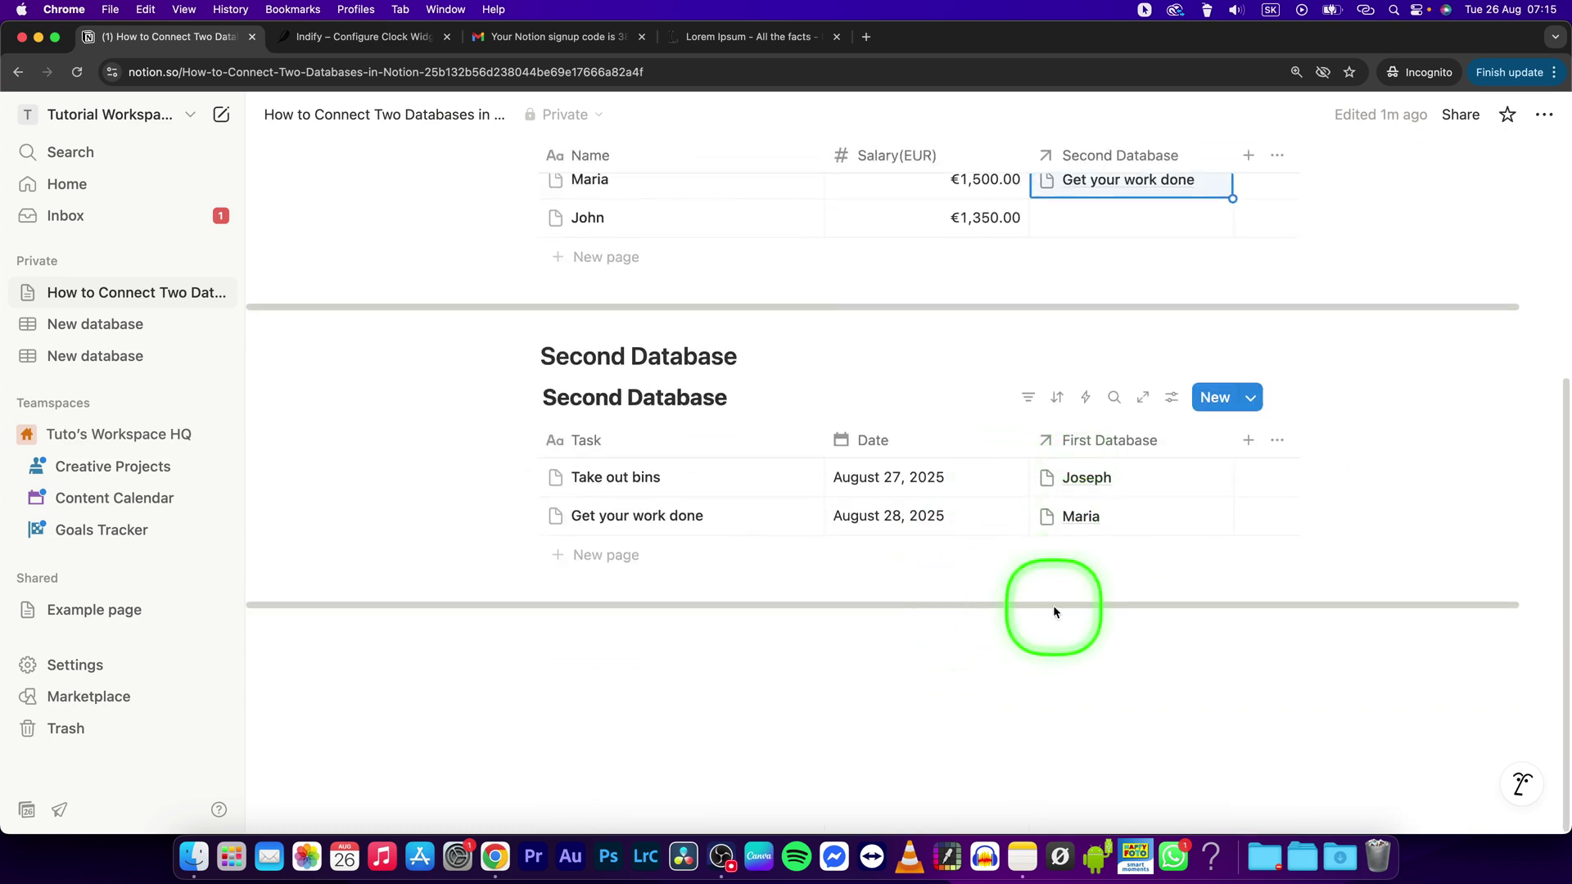
pyautogui.scroll(3, 1053, 610)
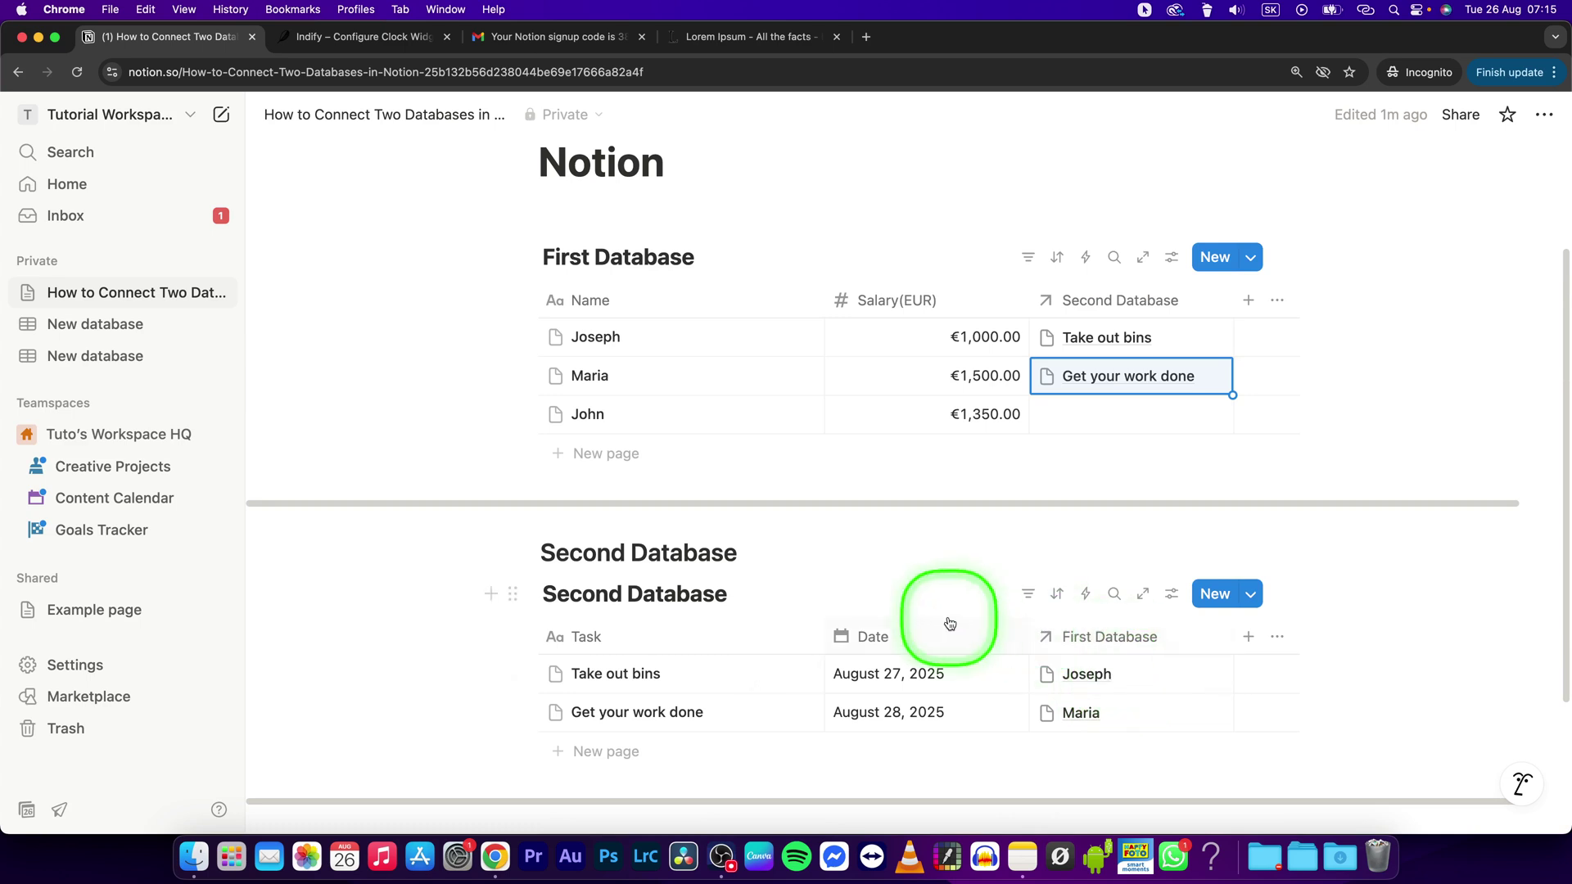